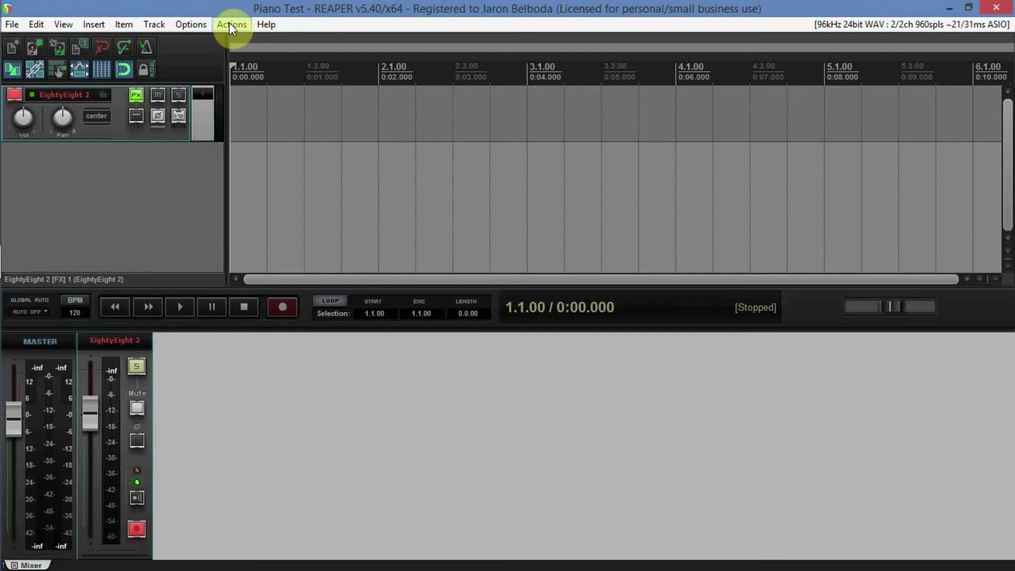
- Open the Actions menu in REAPER's menu bar
click(230, 26)
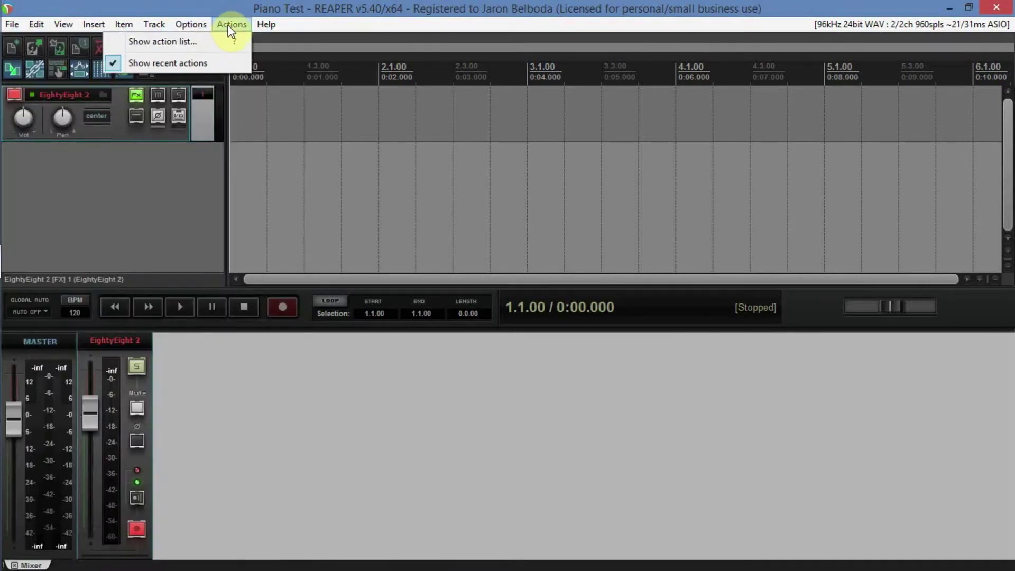
- Open Actions > Show action list and put the cursor in its Filter box
click(218, 41)
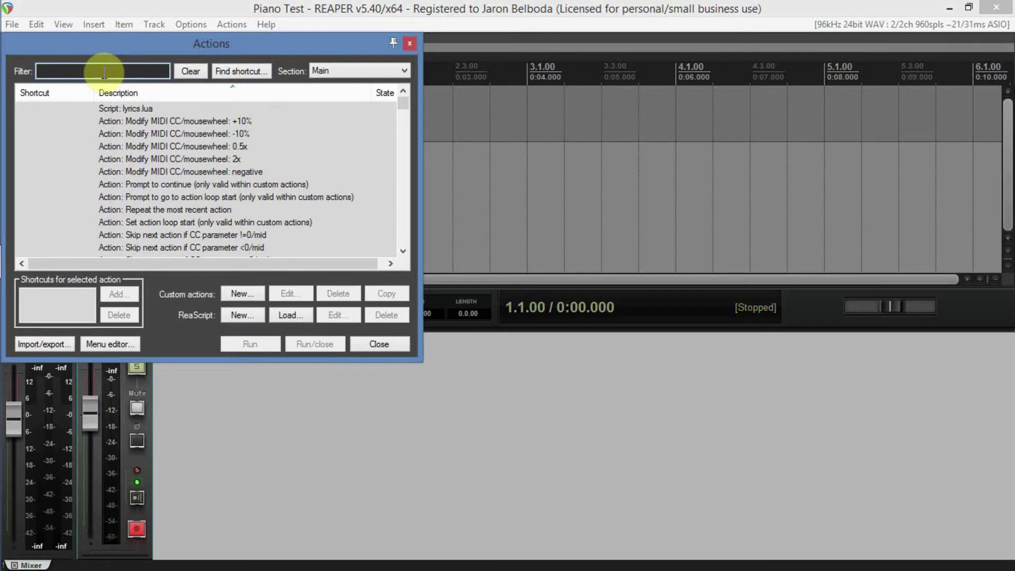
click(104, 72)
- Filter the action list by 'transport' and review the Play, Play/pause and Record shortcuts
text(transport)
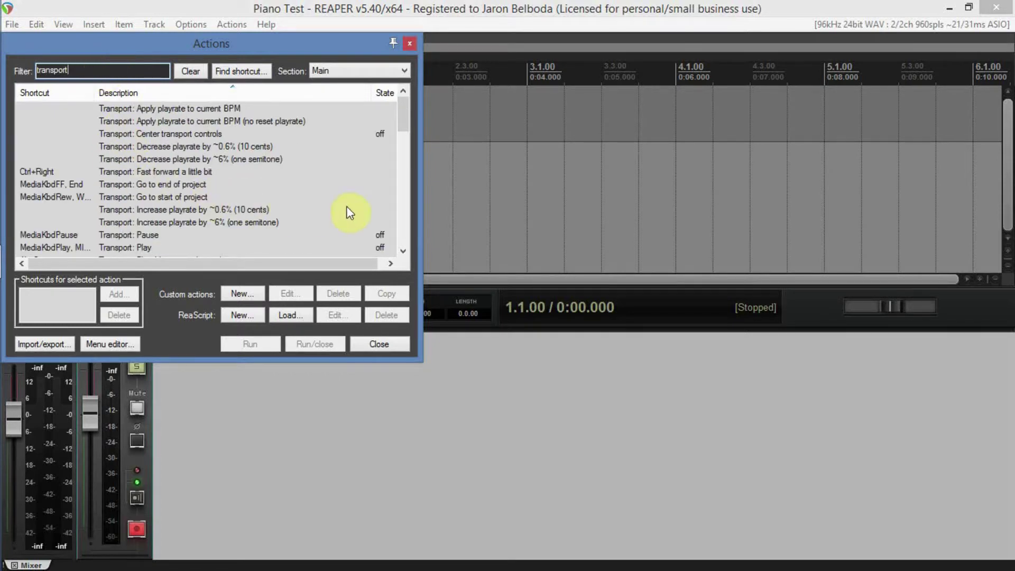
click(141, 247)
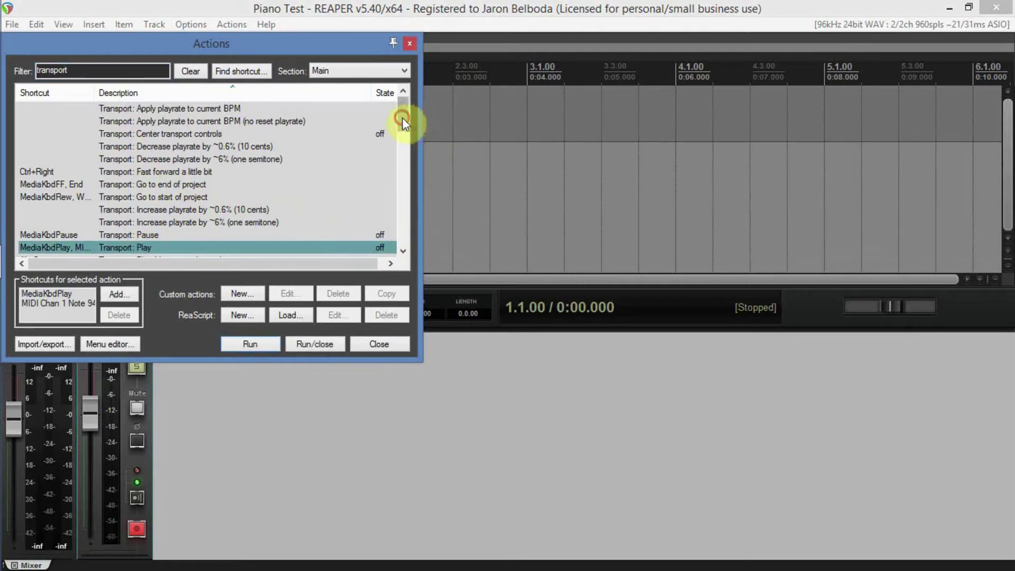
drag(402, 117, 407, 126)
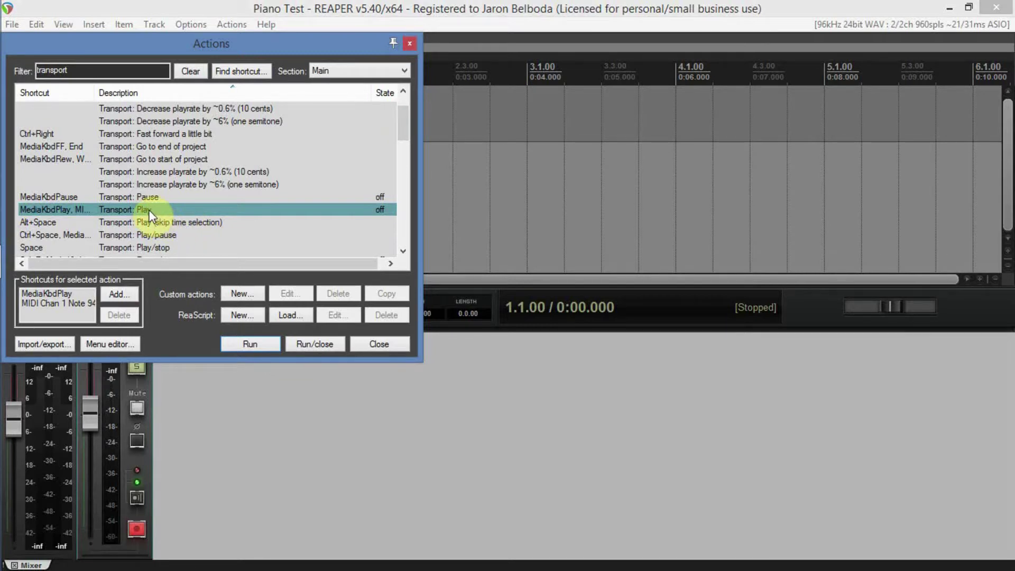
click(150, 238)
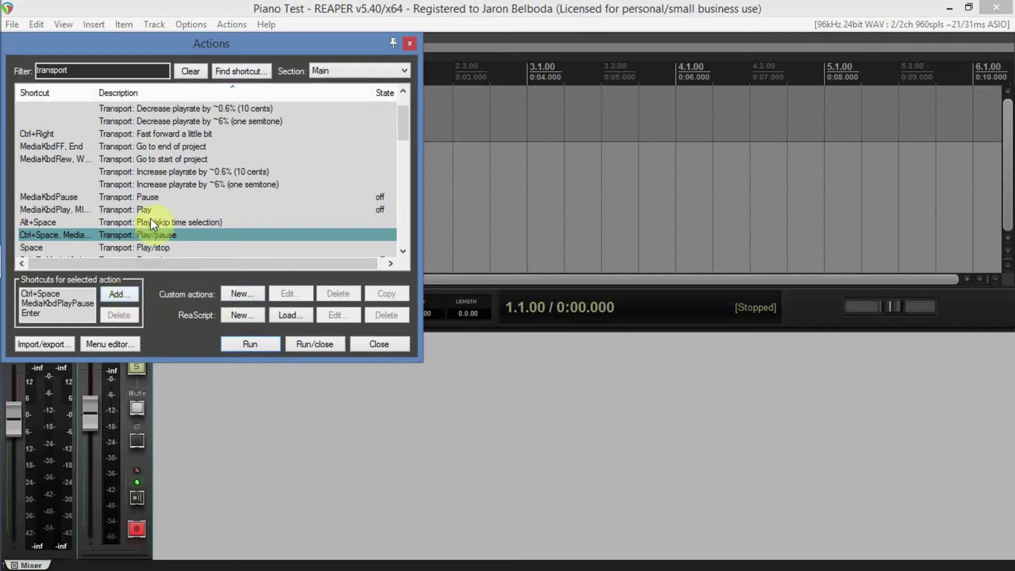
click(403, 252)
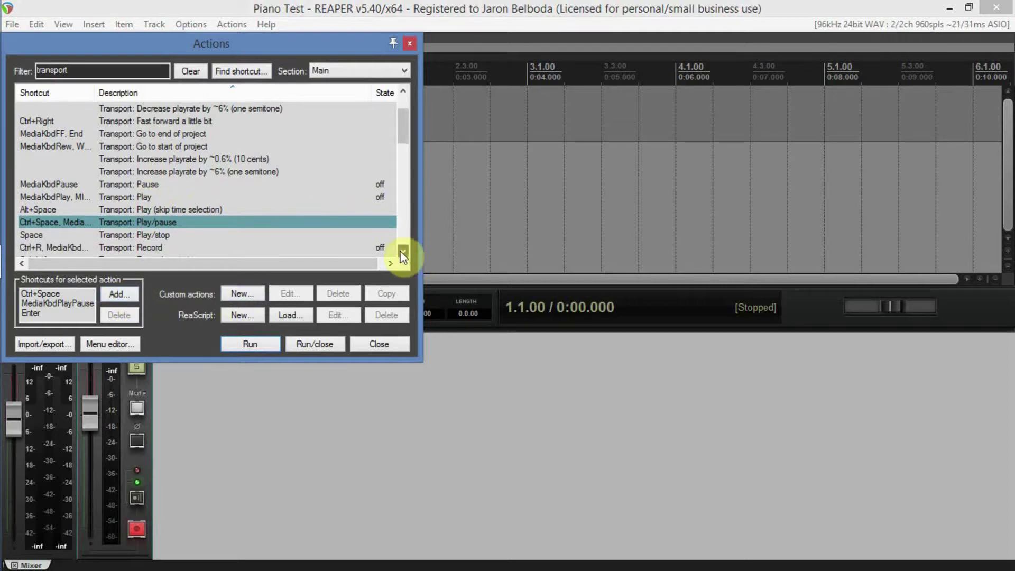
click(402, 251)
click(403, 251)
click(403, 253)
click(403, 253)
click(154, 170)
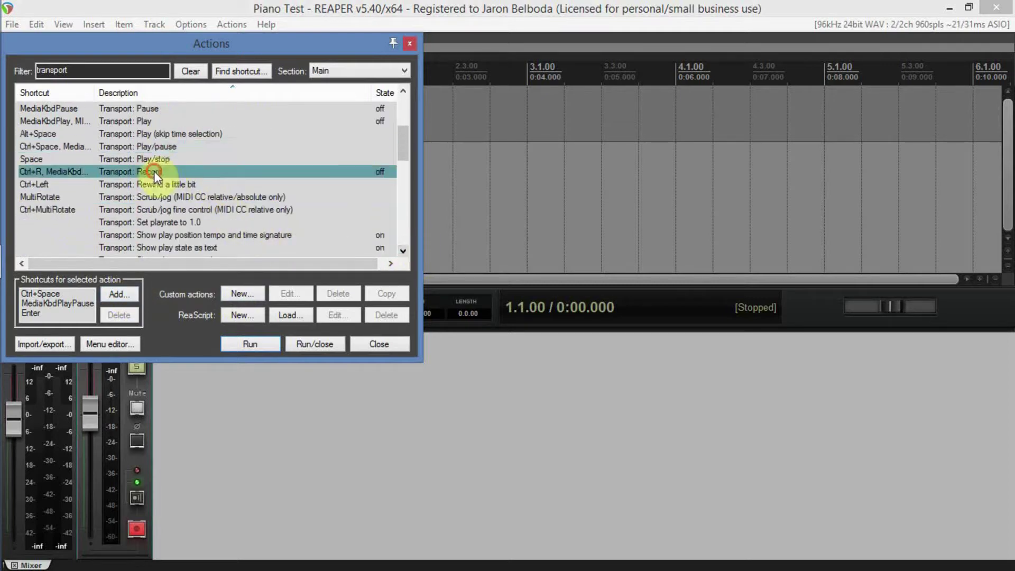
- Dismiss the Create Custom Action dialog, then record a brief test take with Transport: Record
click(245, 293)
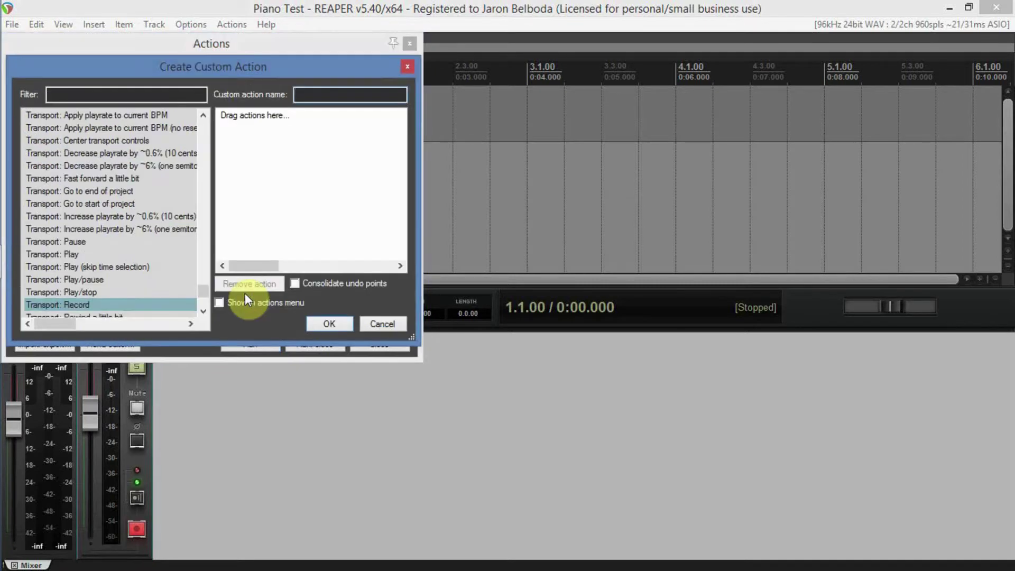
click(379, 324)
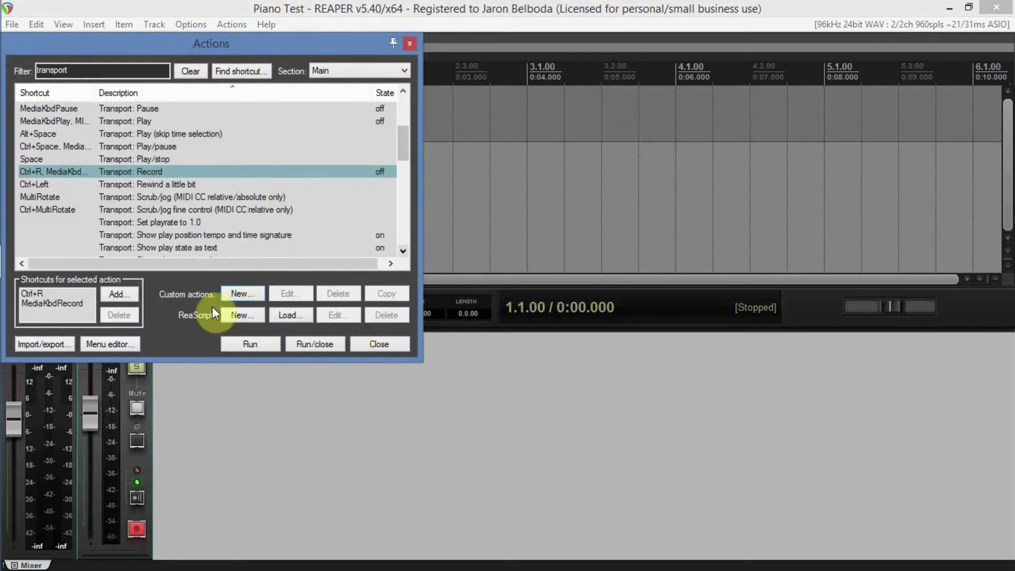
double_click(137, 167)
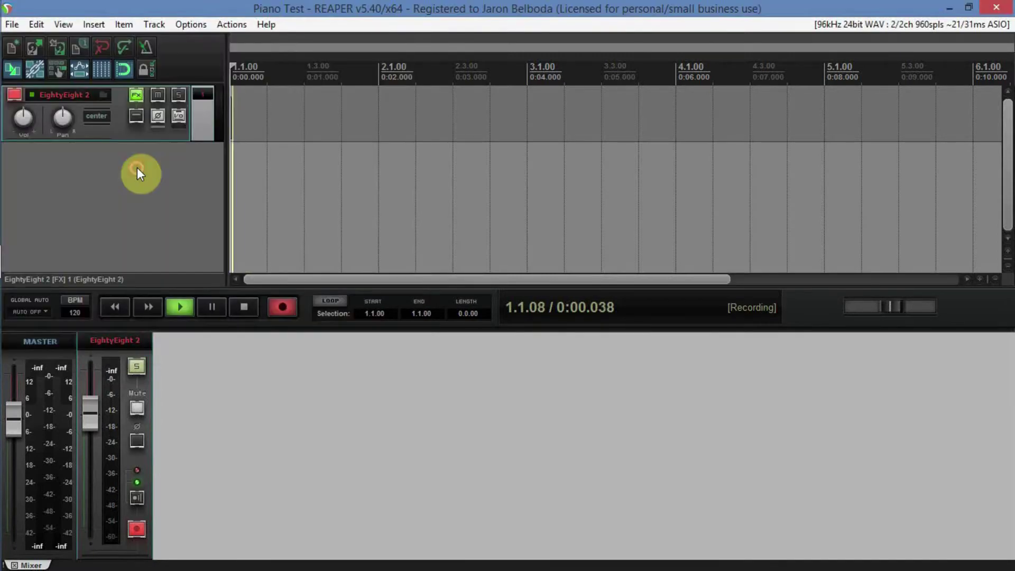
click(243, 311)
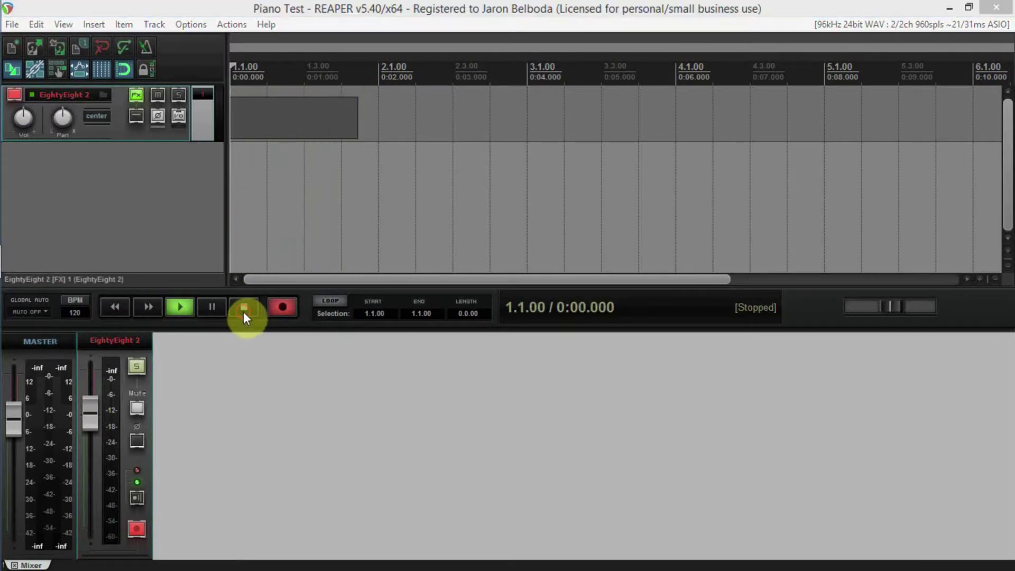
- Delete all the newly recorded files and confirm the deletion
click(659, 392)
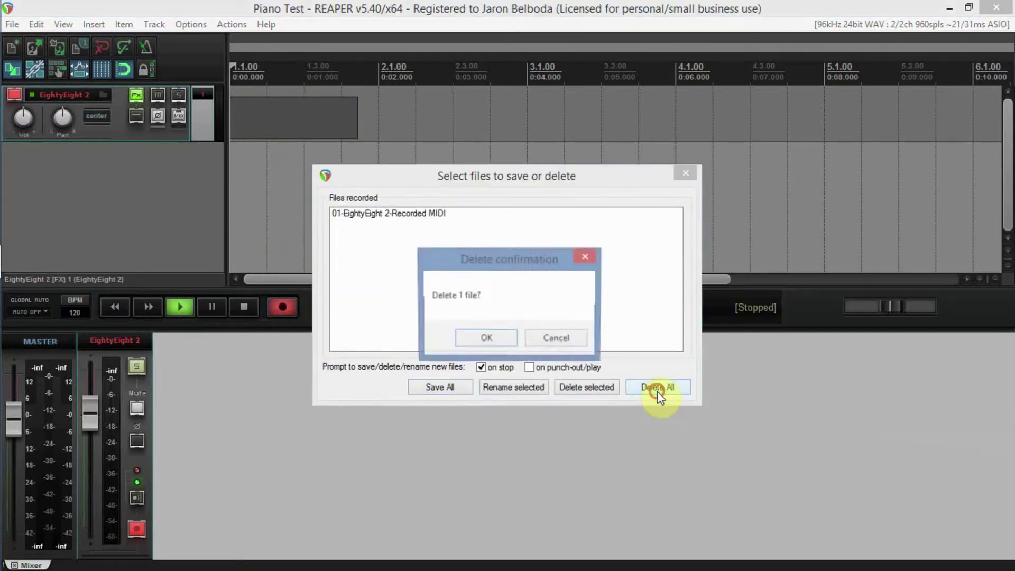
click(489, 340)
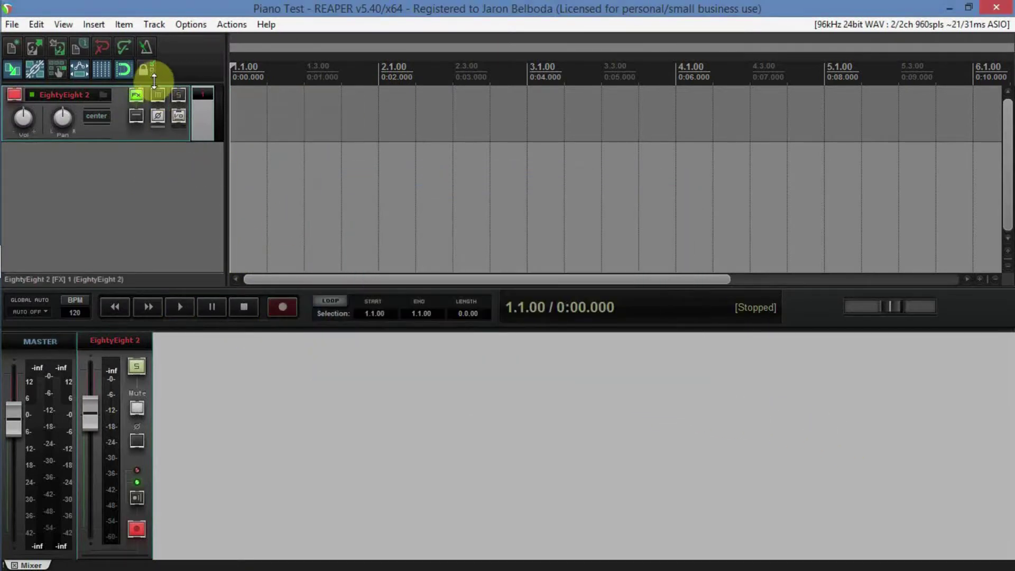
click(222, 25)
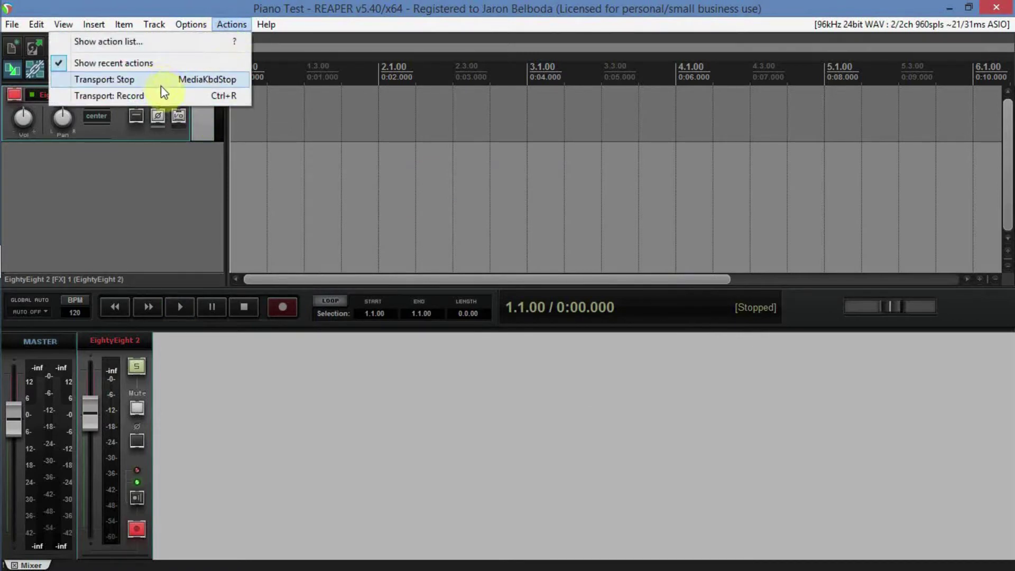
- Reopen the action list filtered by 'transport' and select Transport: Play/pause to show its shortcuts
click(157, 45)
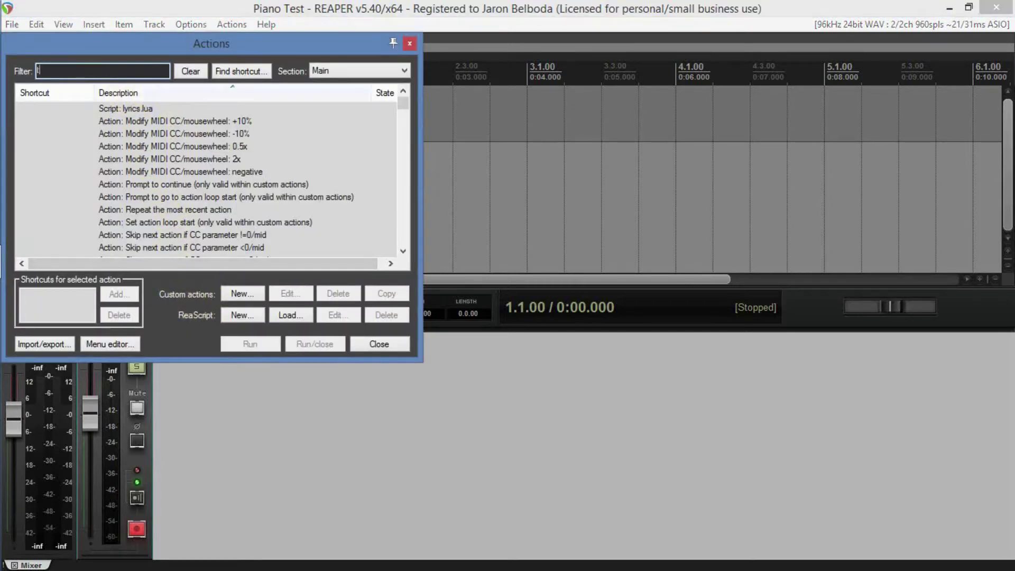
text(ransport)
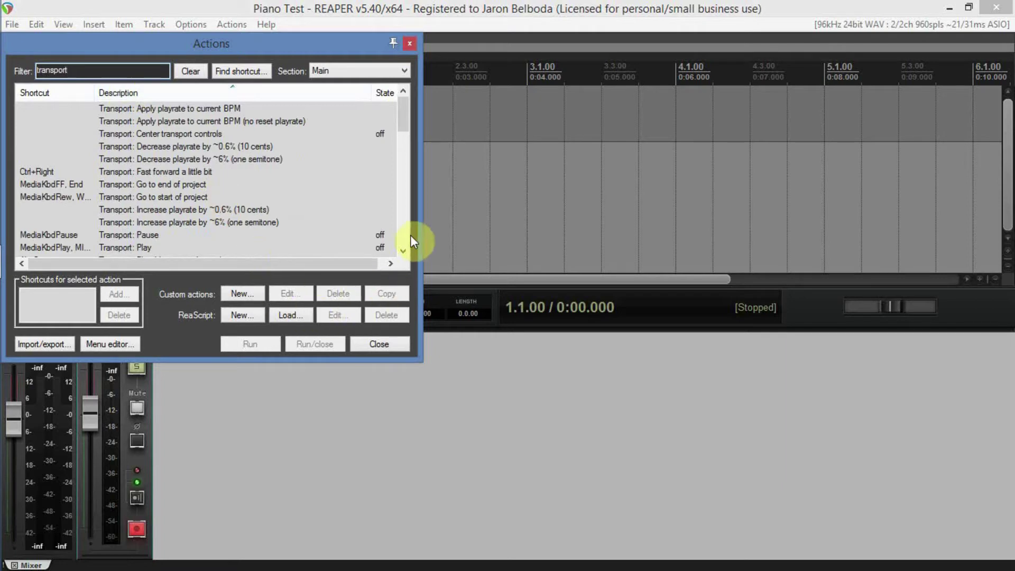
click(404, 250)
click(404, 251)
click(404, 251)
click(404, 251)
click(404, 251)
click(403, 251)
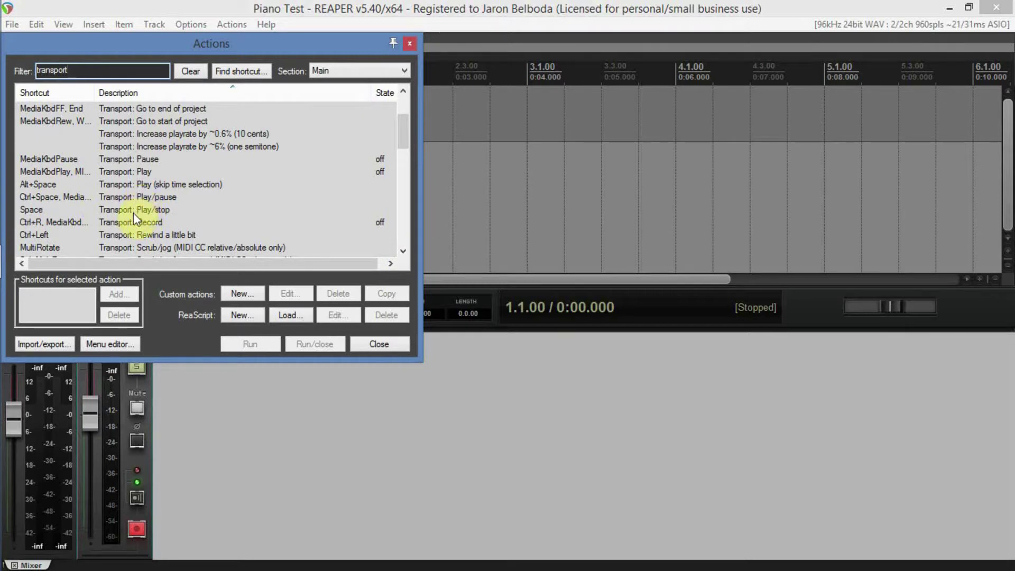
click(134, 196)
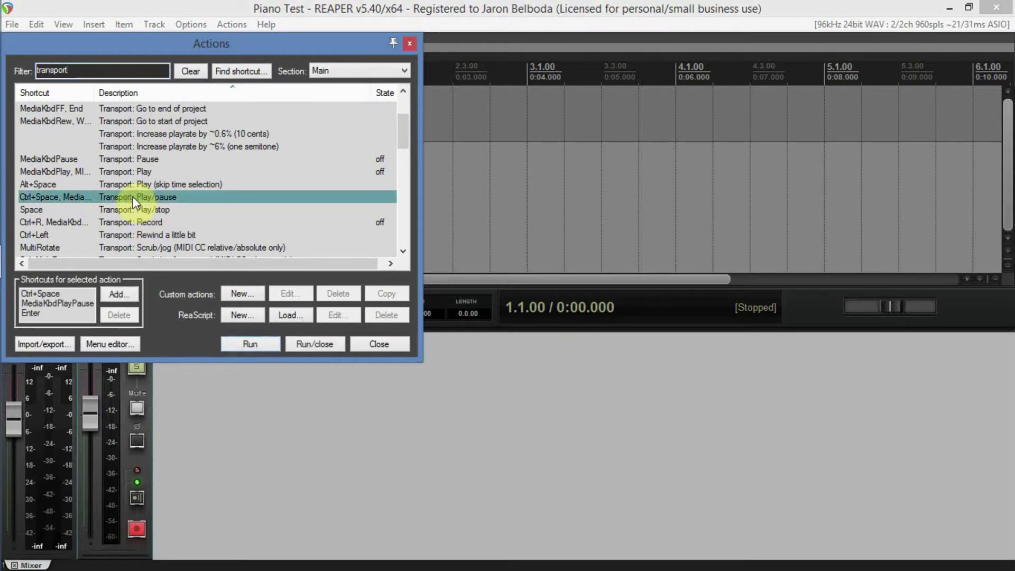
- Assign MIDI Chan 1 Note 94 to Transport: Play/pause, overriding its mapping on Play
click(133, 298)
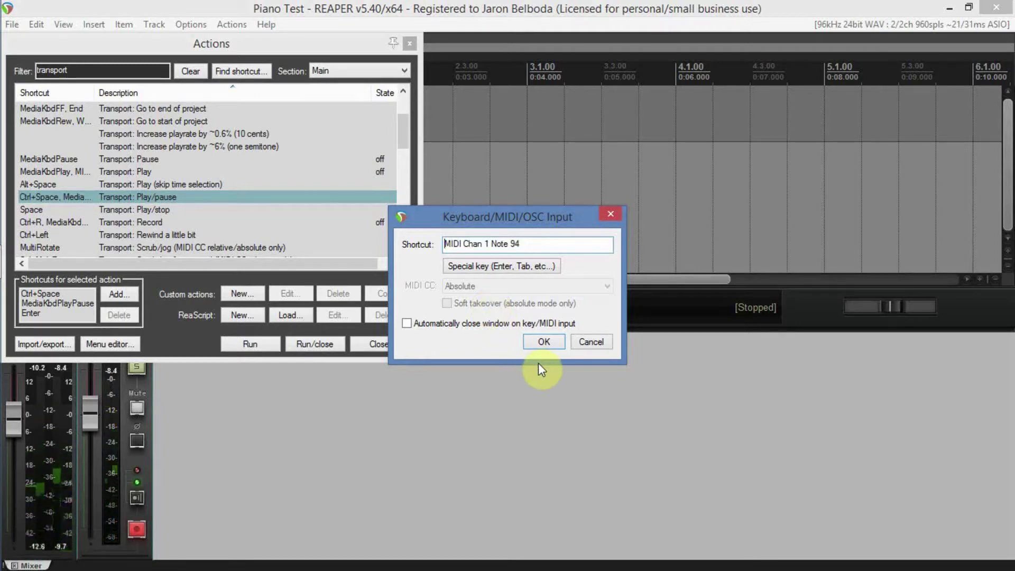
click(545, 344)
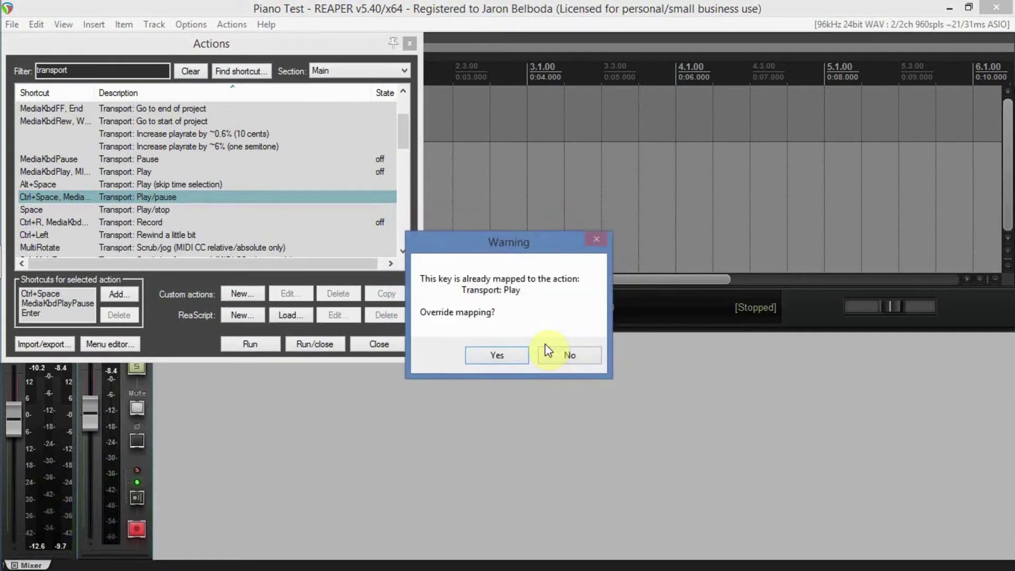
click(497, 362)
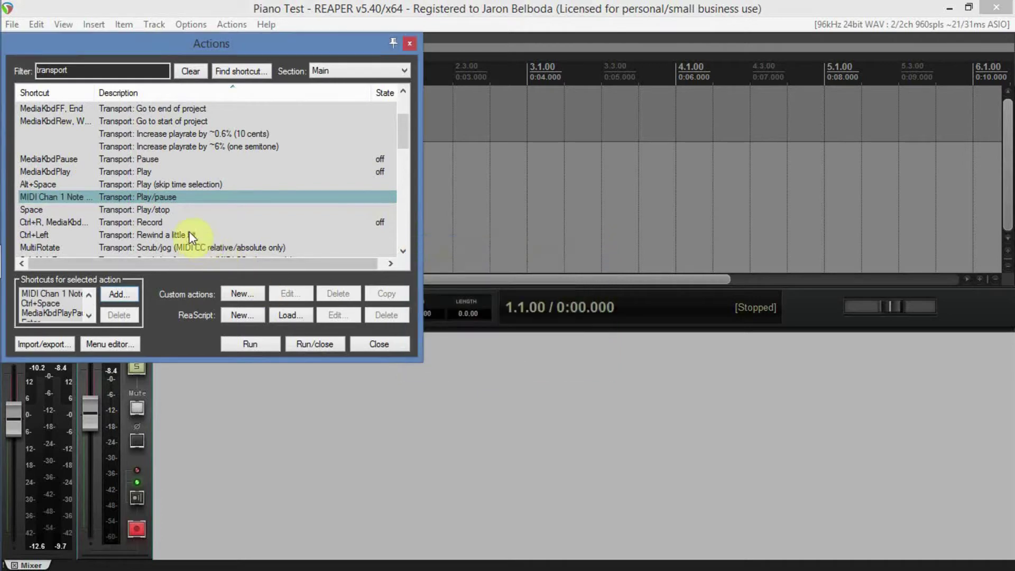
click(150, 223)
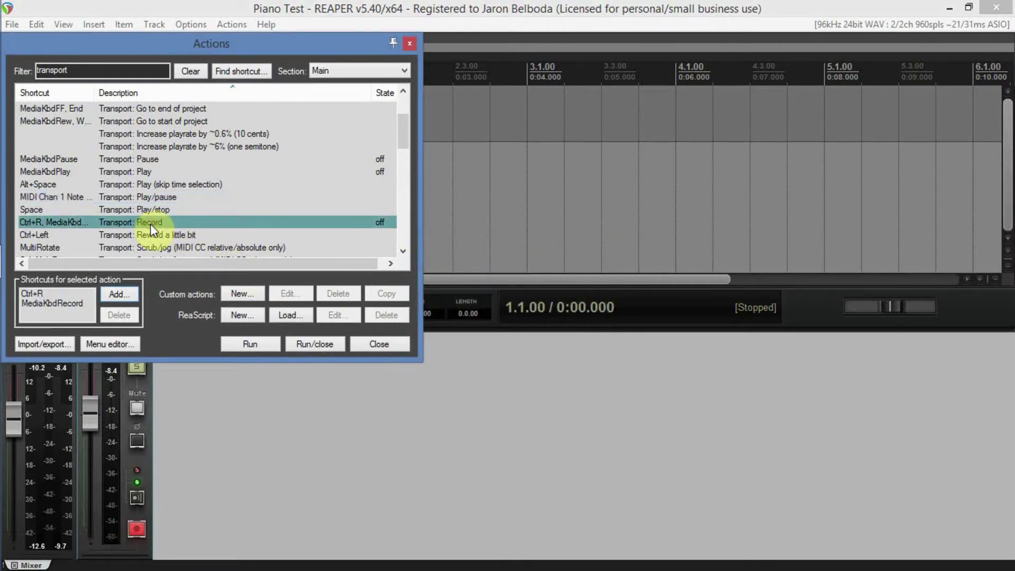
- Add MIDI Chan 1 Note 95 as a Transport: Record shortcut alongside Ctrl+R and MediaKbdRecord
click(125, 294)
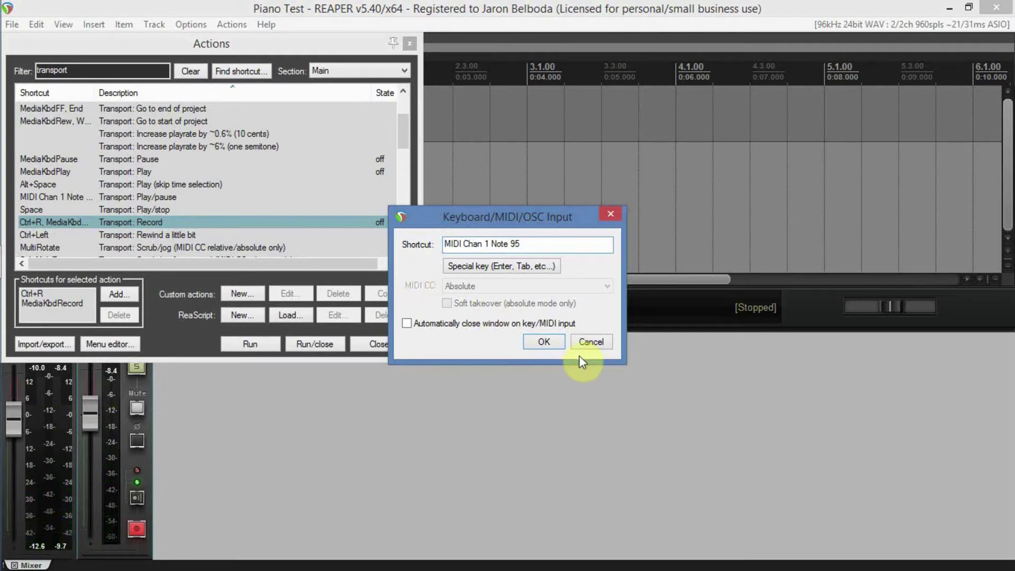
click(546, 343)
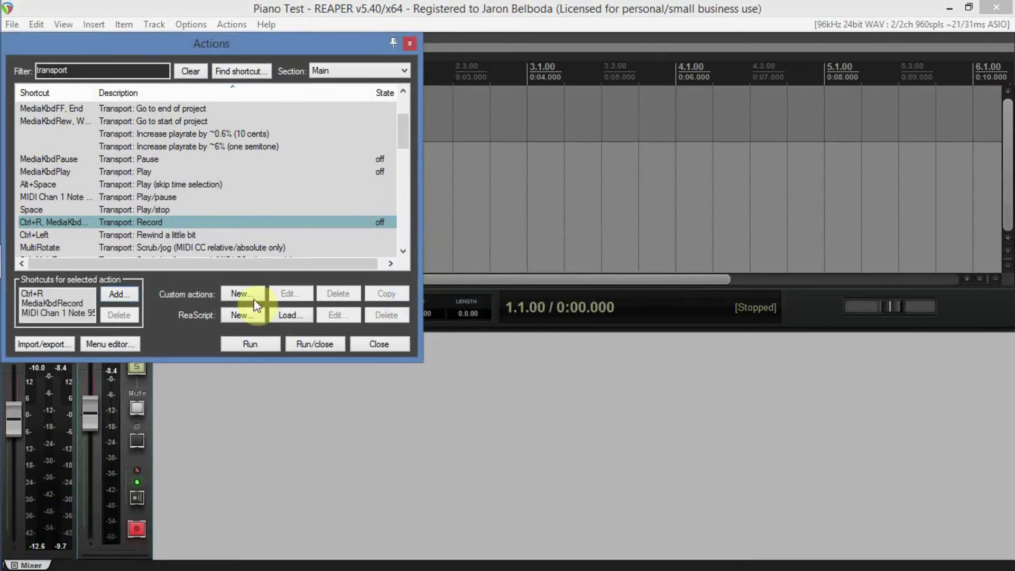
click(164, 206)
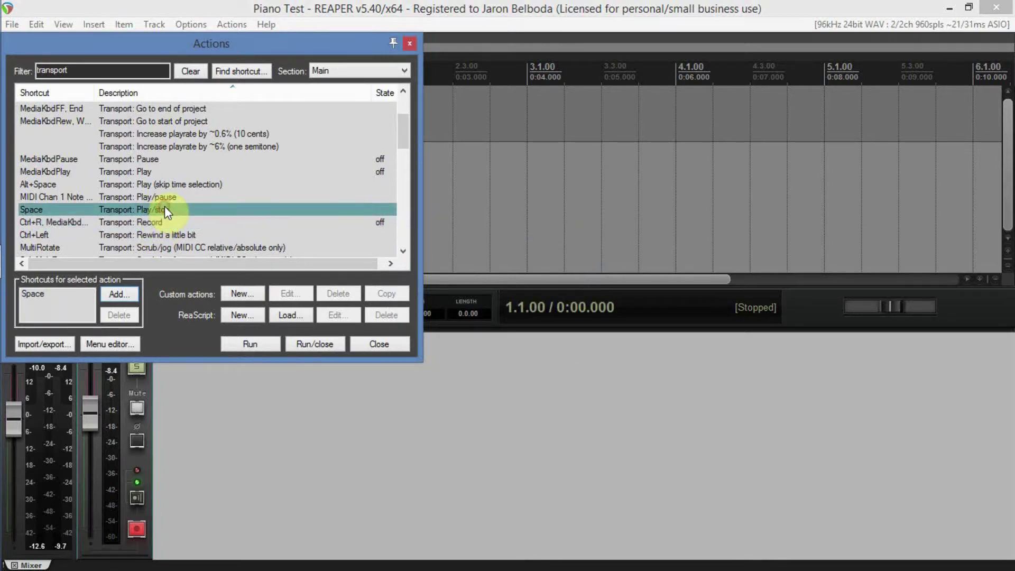
- Start adding a shortcut to Transport: Play/stop, then cancel it
click(117, 294)
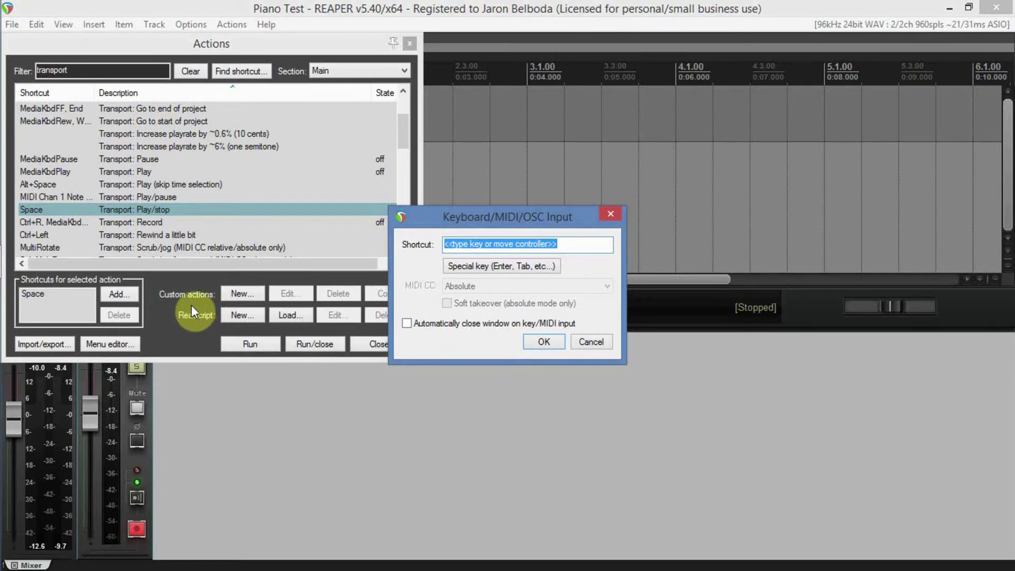
click(146, 170)
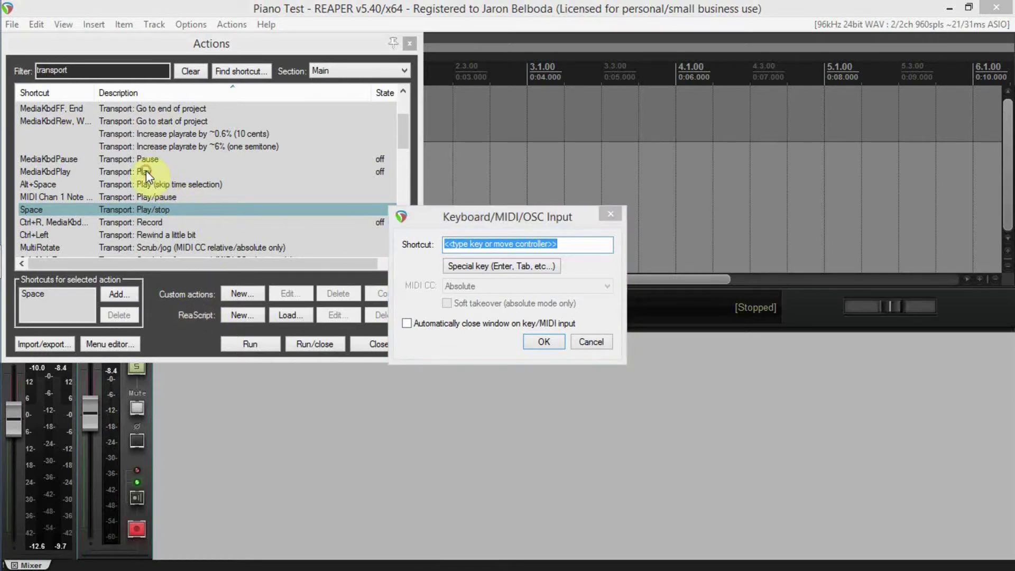
click(591, 339)
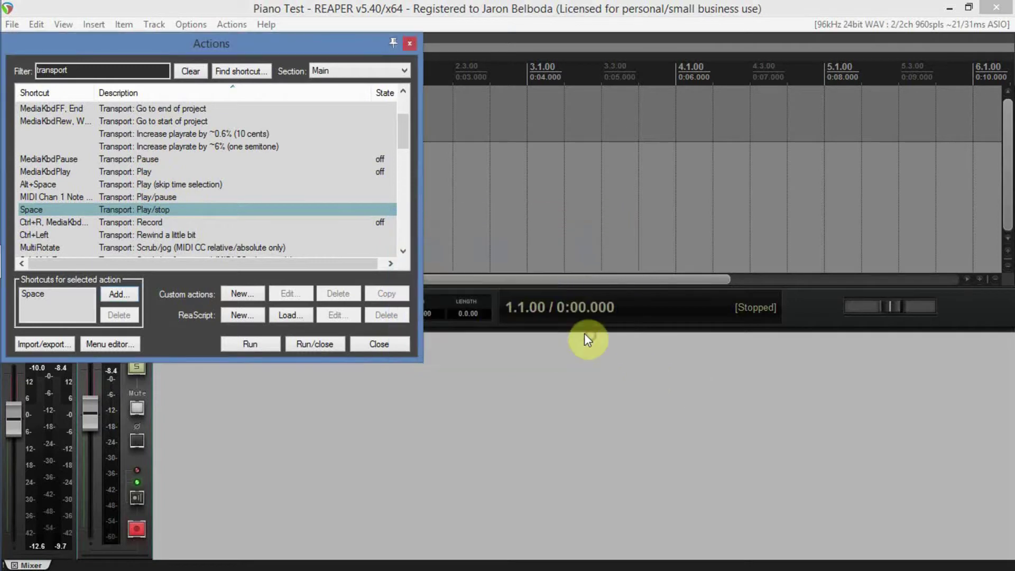
- Map MIDI Chan 1 Note 94 to Transport: Play, taking it over from Play/pause
click(142, 172)
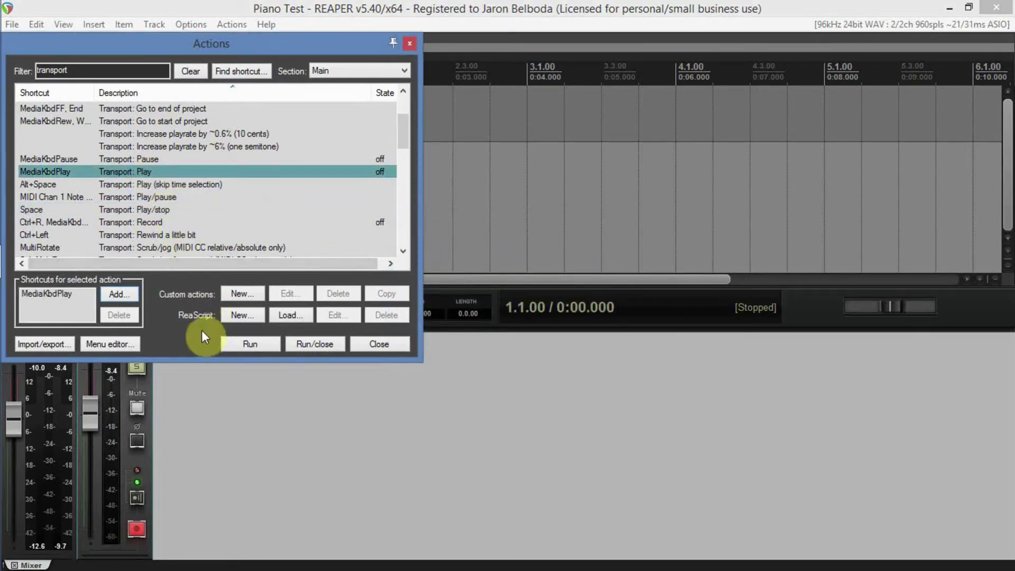
click(120, 295)
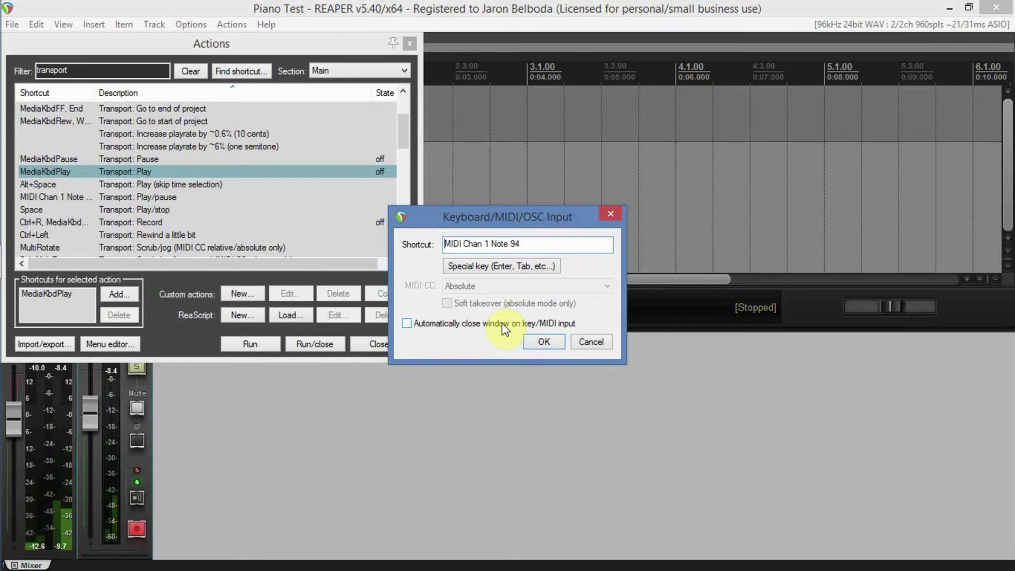
click(544, 343)
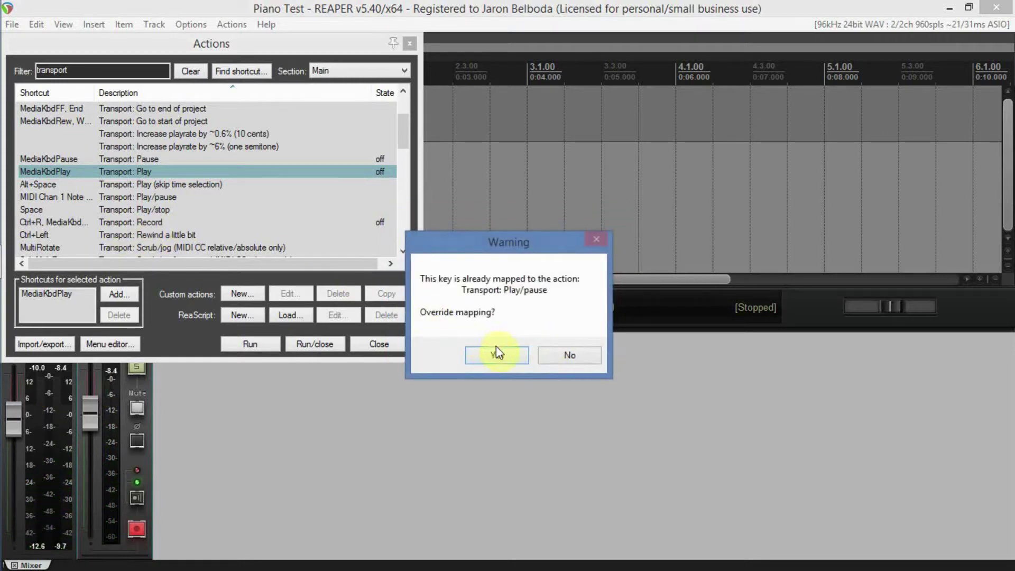
click(497, 355)
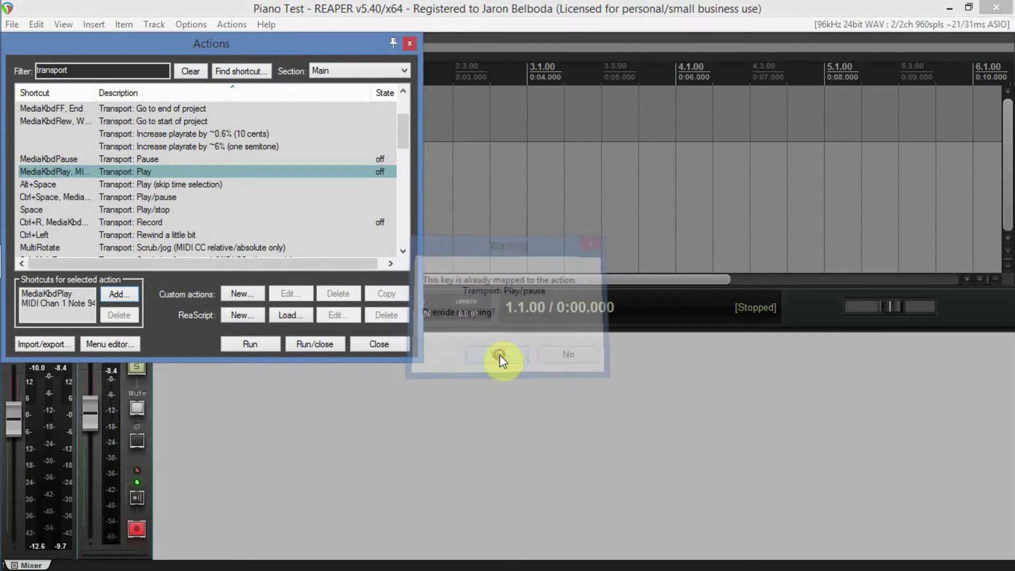
click(150, 198)
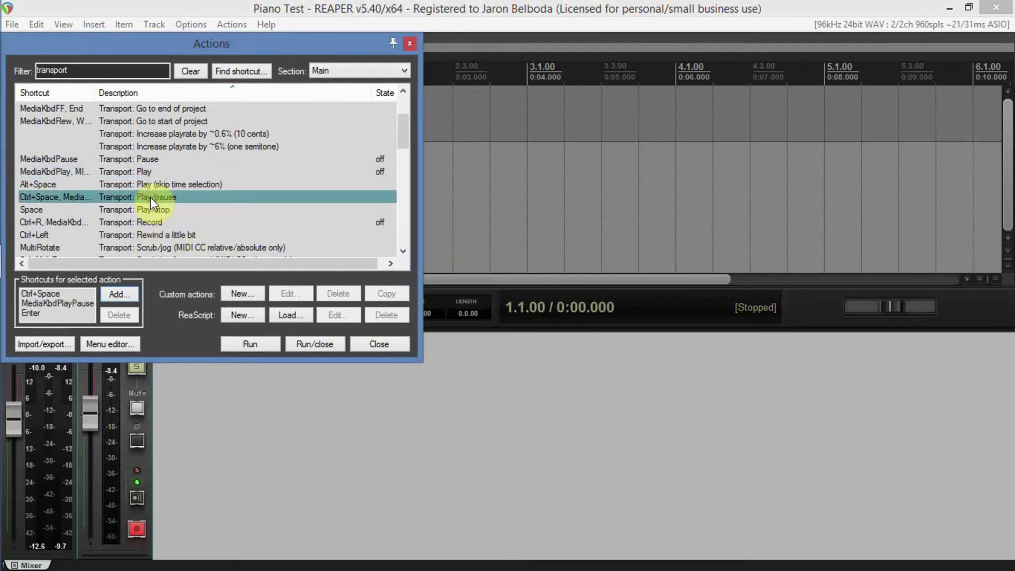
- Give Transport: Play/pause the MIDI Chan 1 Note 93 shortcut, test it, and close the Actions window
click(117, 295)
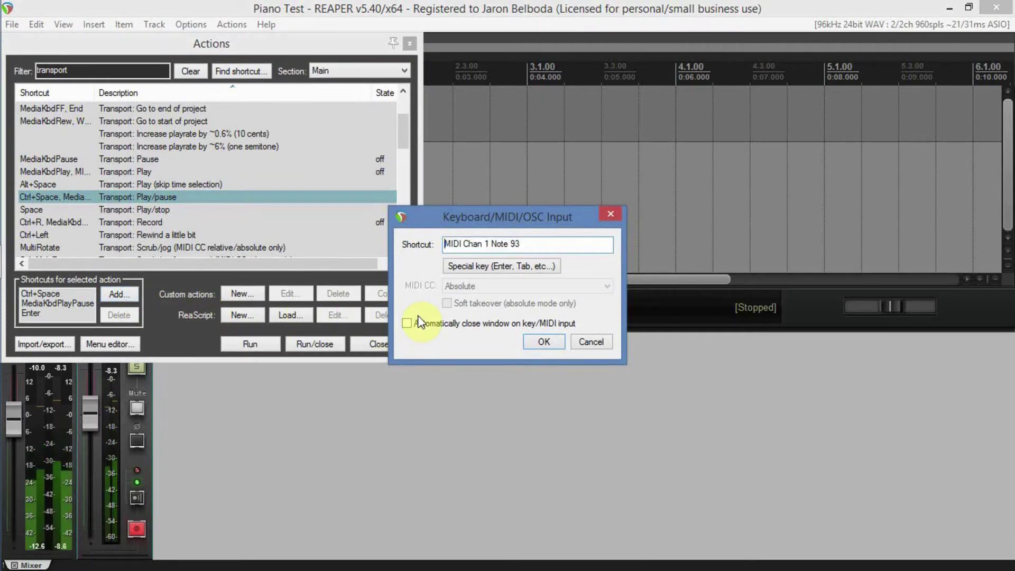
click(538, 343)
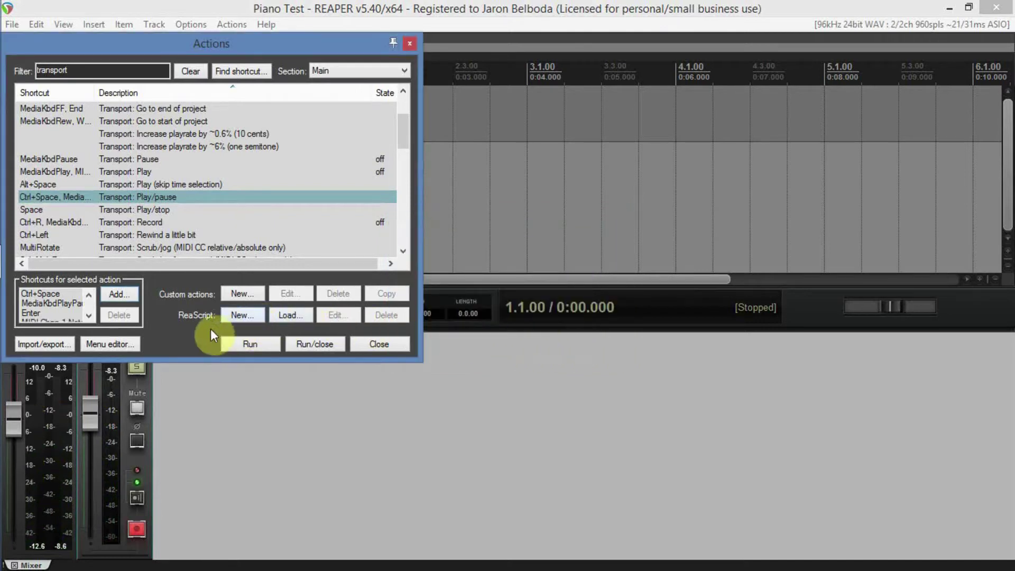
click(248, 345)
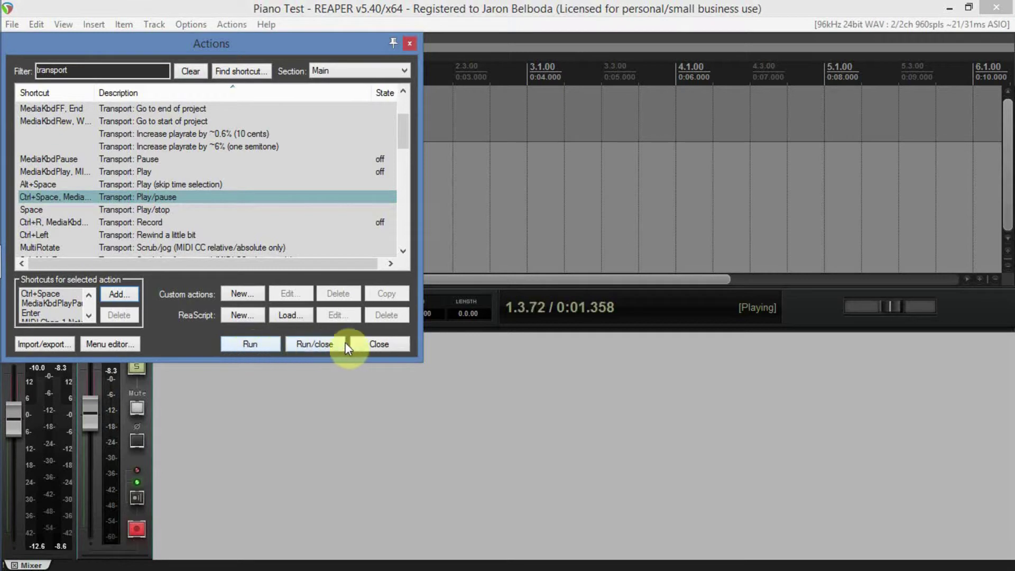
click(367, 342)
- Stop playback, then record a test take, pausing and resuming twice before stopping
click(244, 307)
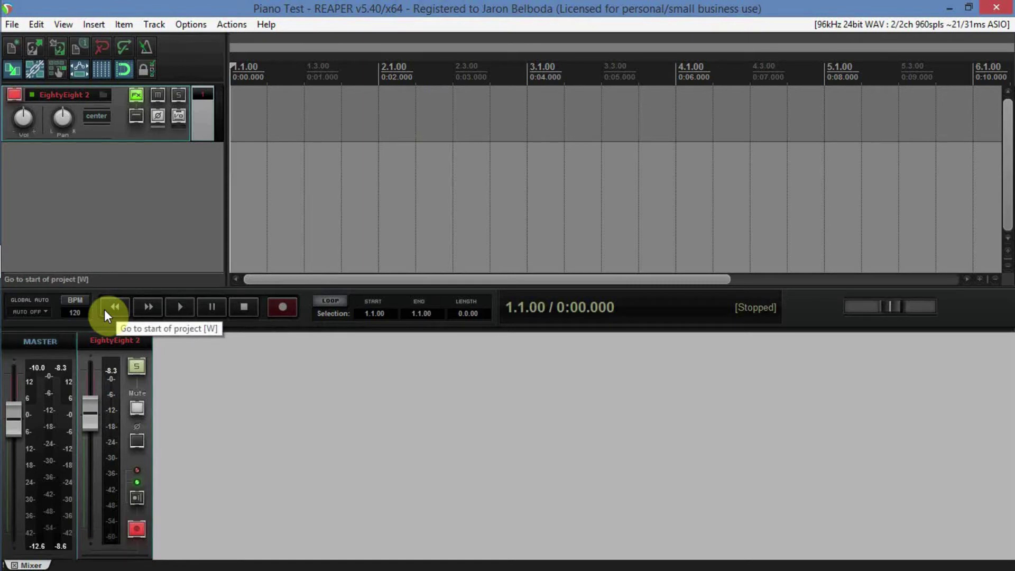
key(ctrl+r)
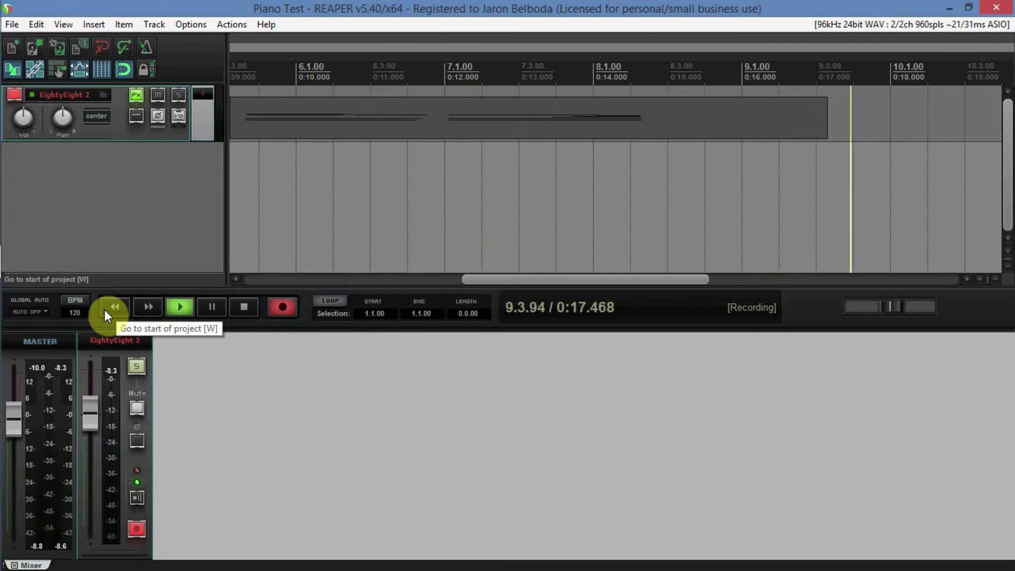
key(ctrl+space)
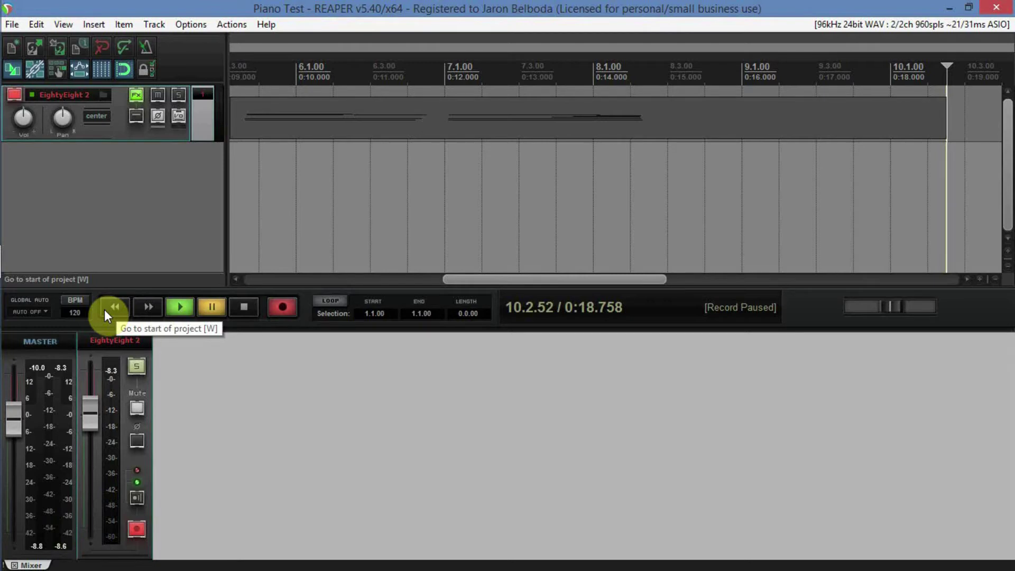
key(ctrl+space)
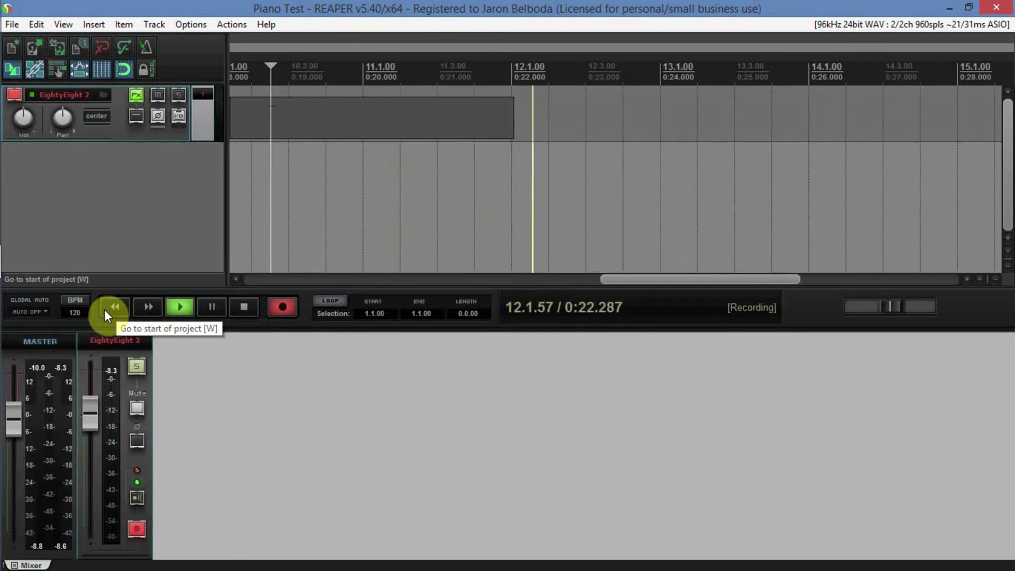
key(ctrl+space)
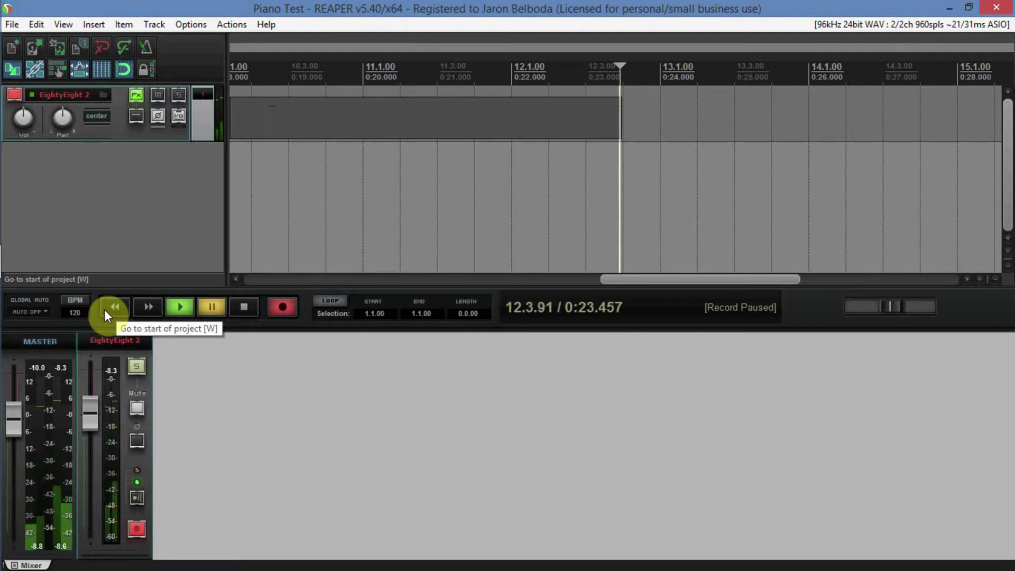
key(ctrl+space)
key(space)
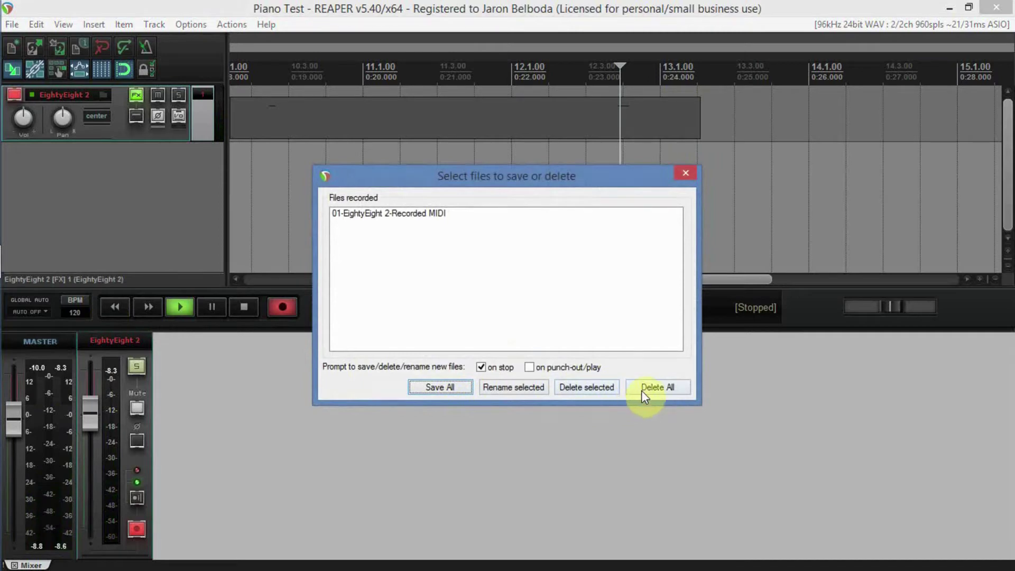
- Delete all the recorded files and confirm the deletion
click(642, 389)
click(478, 336)
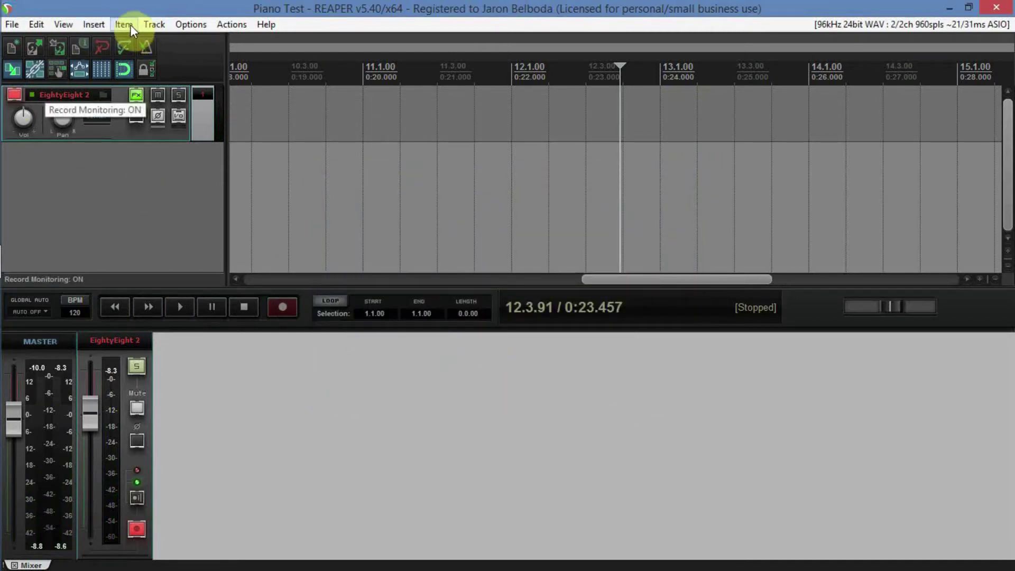
click(229, 23)
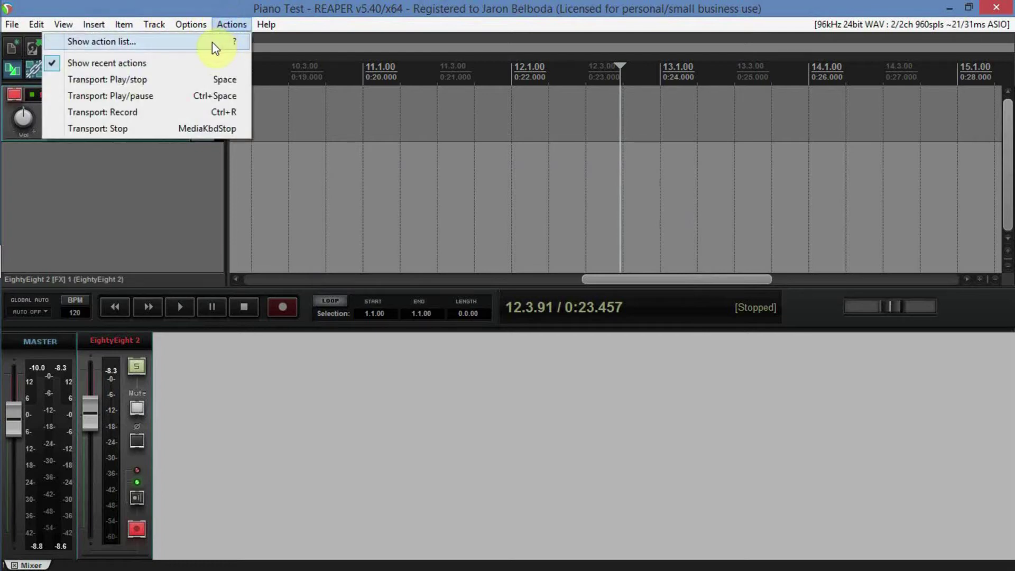
- Show the action list filtered by 'transport' and select Transport: Play
click(211, 42)
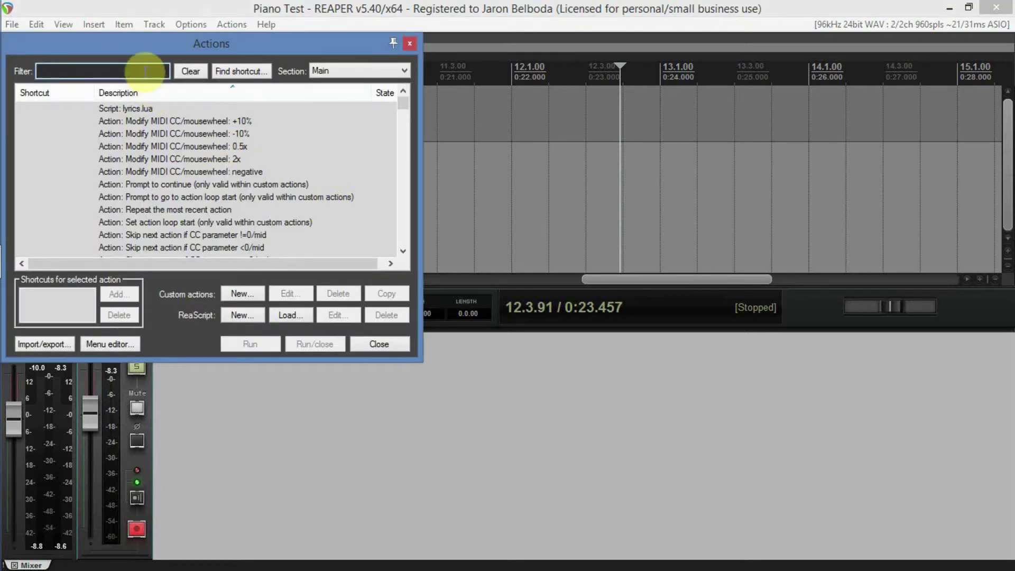
text(tran)
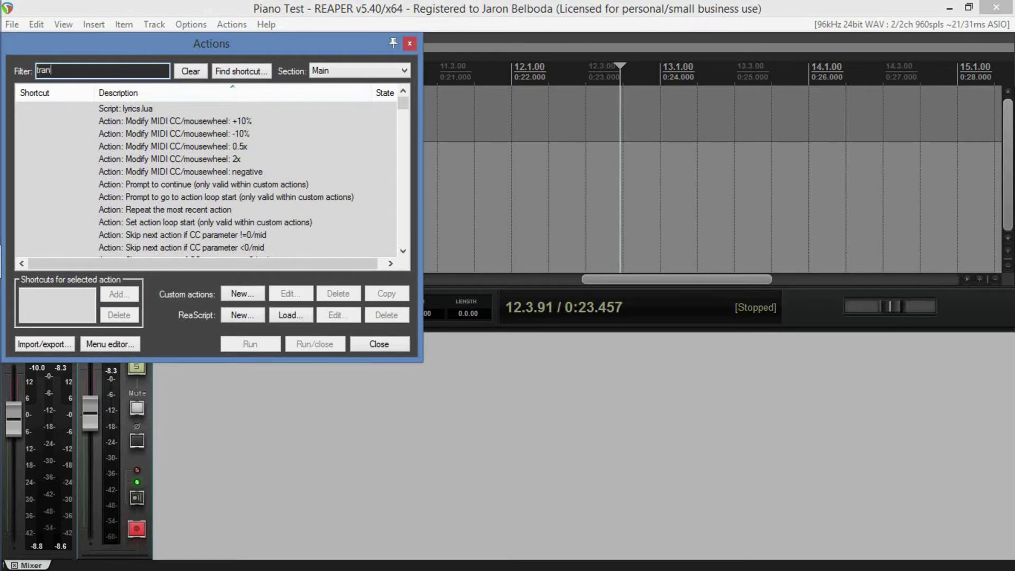
text(sport)
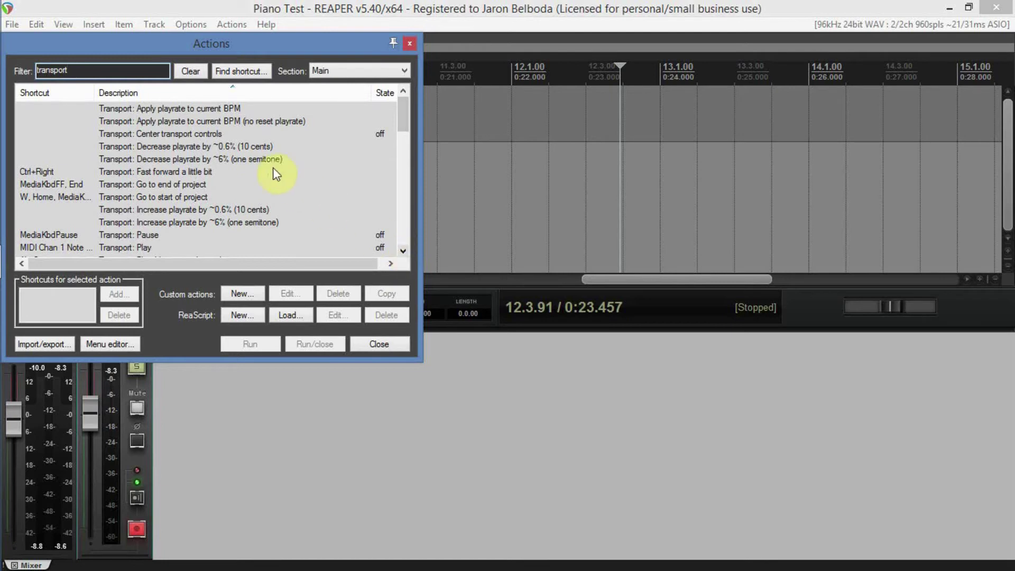
click(142, 251)
- Add MIDI Chan 1 Note 94 as a Transport: Pause shortcut, confirming the reassignment
click(143, 234)
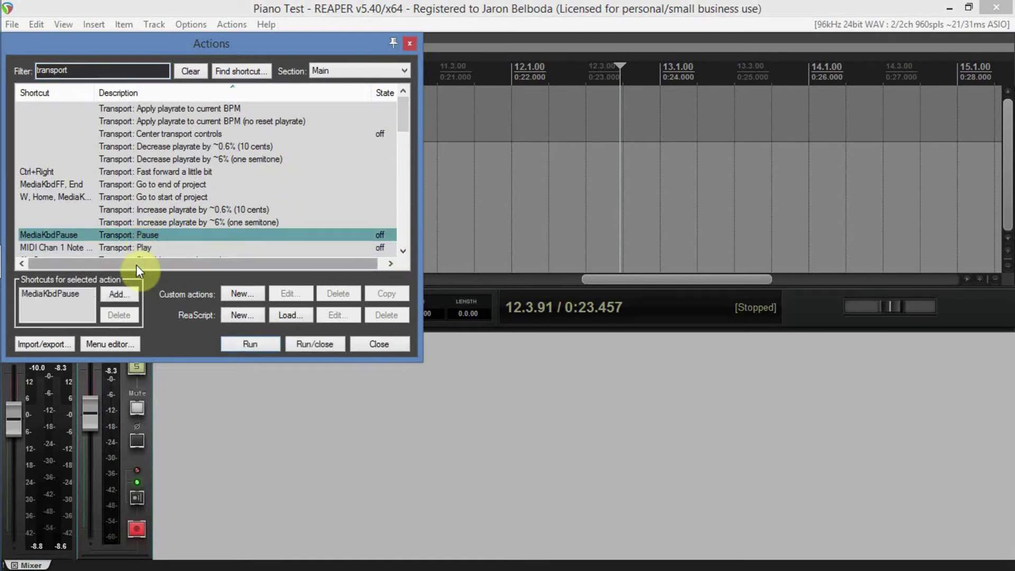
click(119, 294)
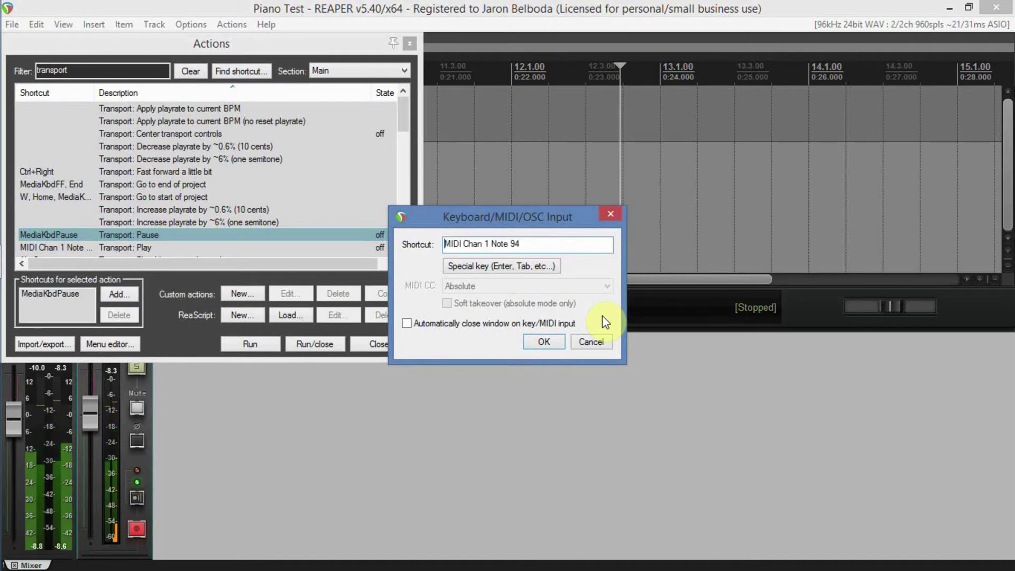
click(541, 341)
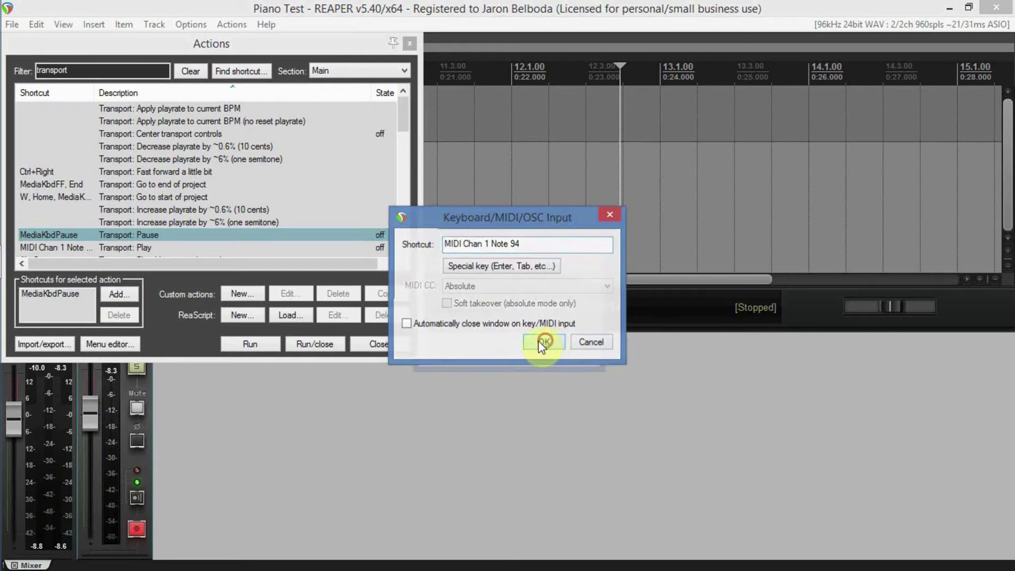
click(481, 355)
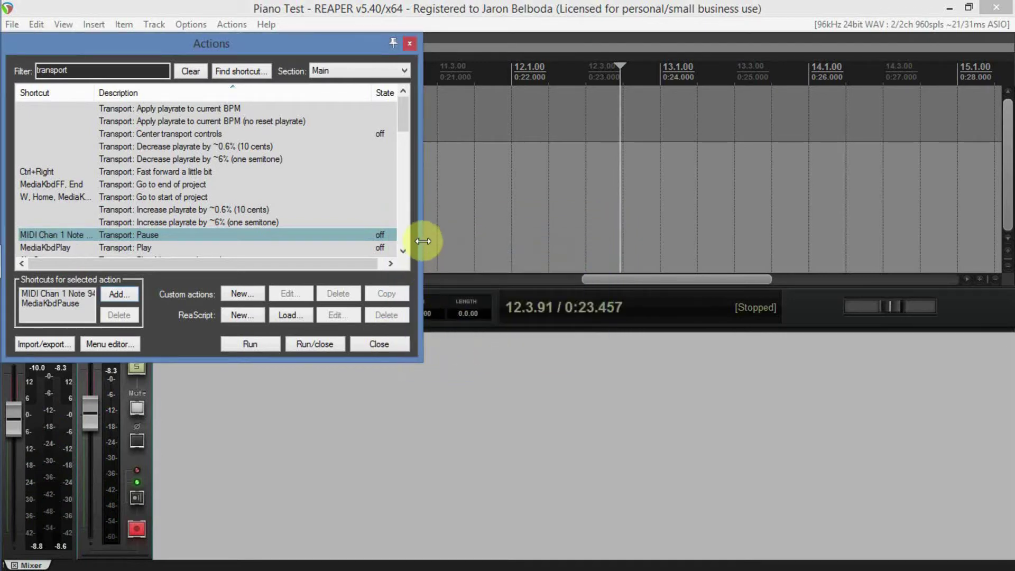
click(403, 250)
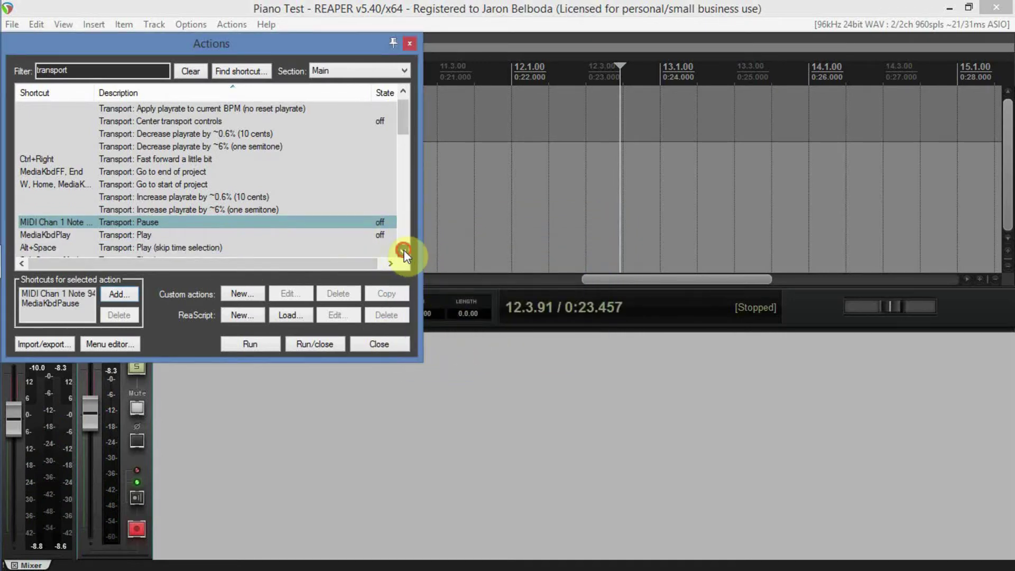
click(403, 250)
click(403, 251)
- Map MIDI Chan 1 Note 93 to Transport: Play/stop, overriding Play/pause, then close the list
click(404, 251)
click(403, 251)
click(403, 250)
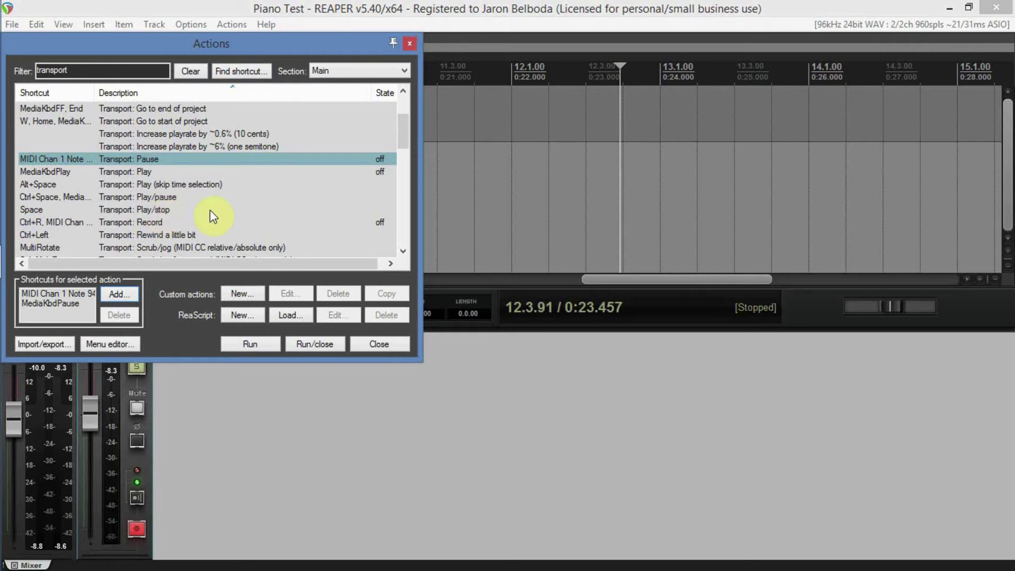
click(403, 251)
click(403, 251)
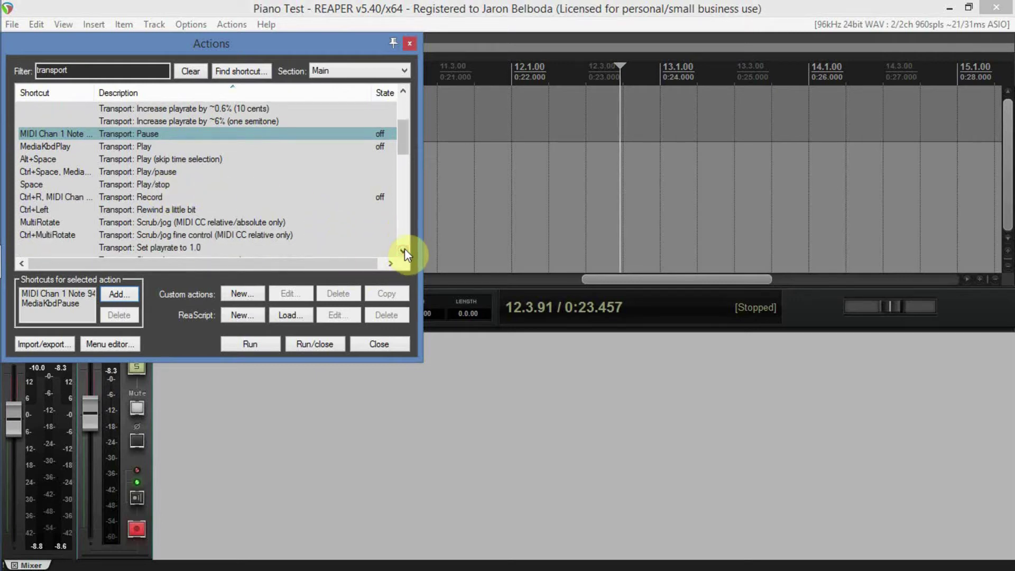
click(161, 186)
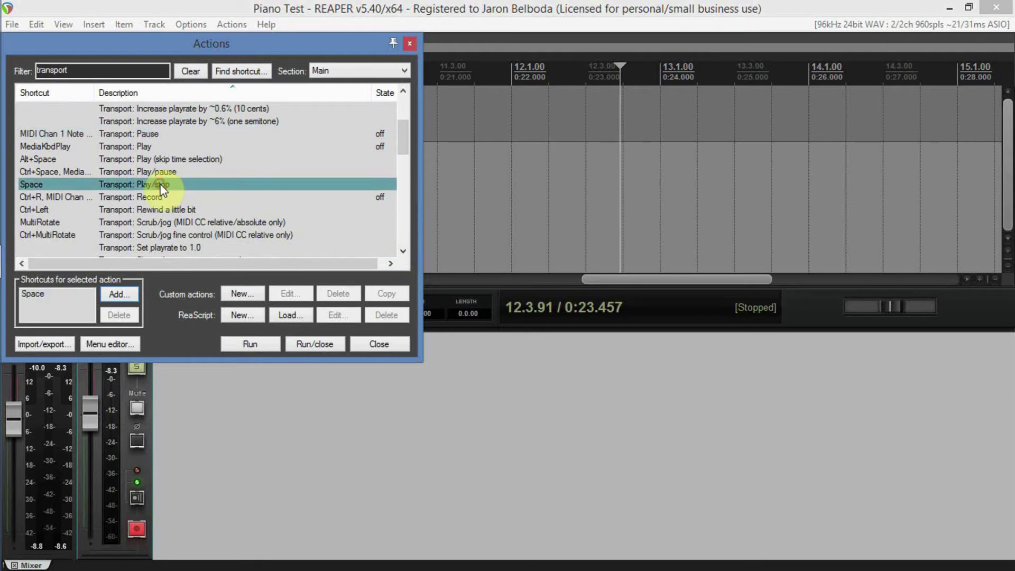
click(125, 296)
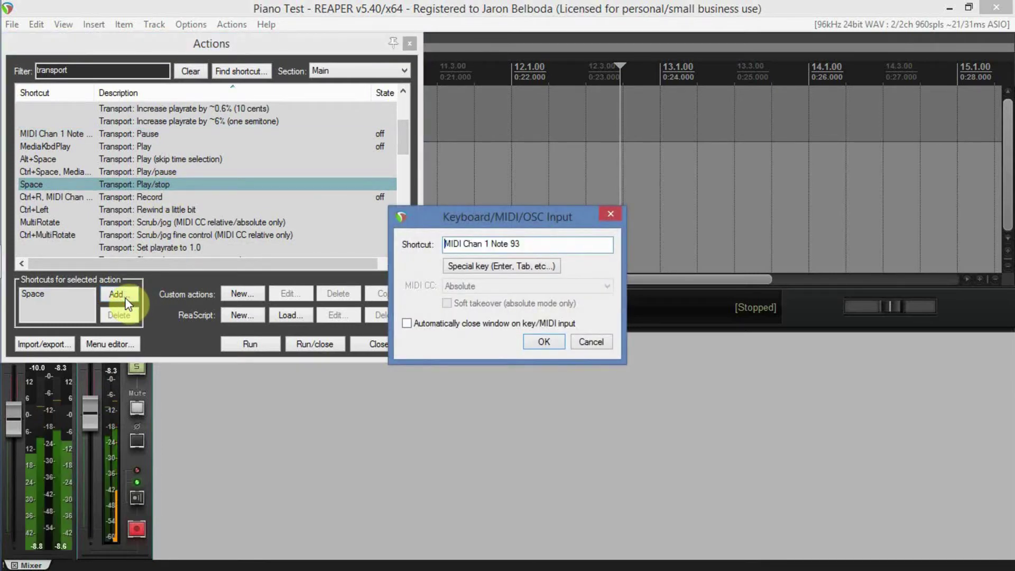
click(544, 344)
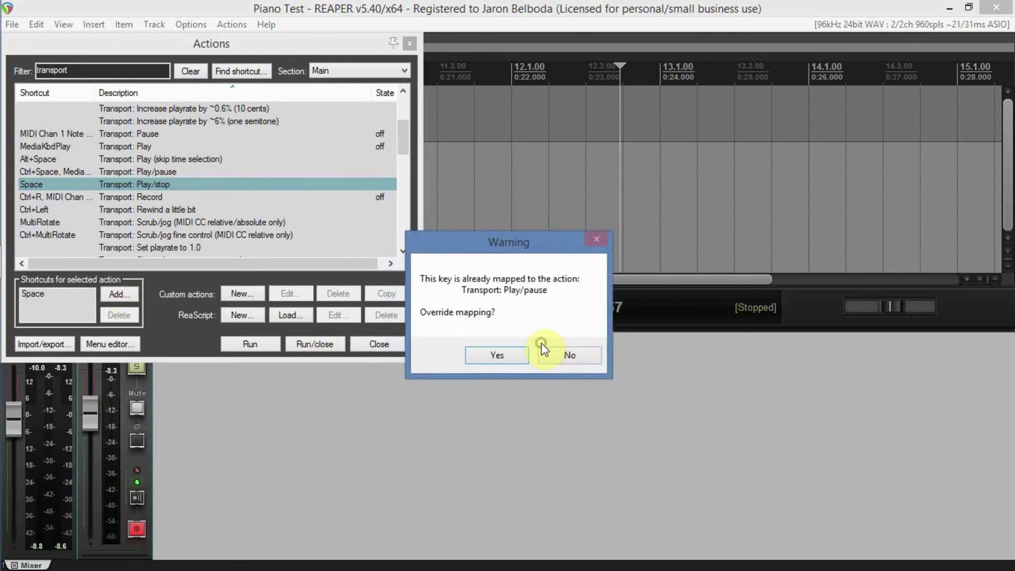
click(485, 354)
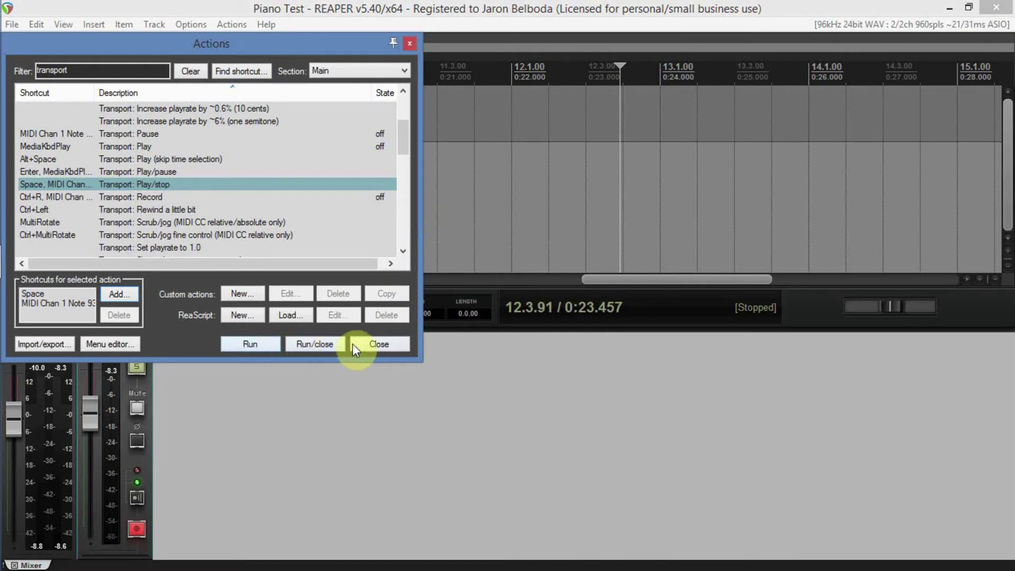
click(390, 344)
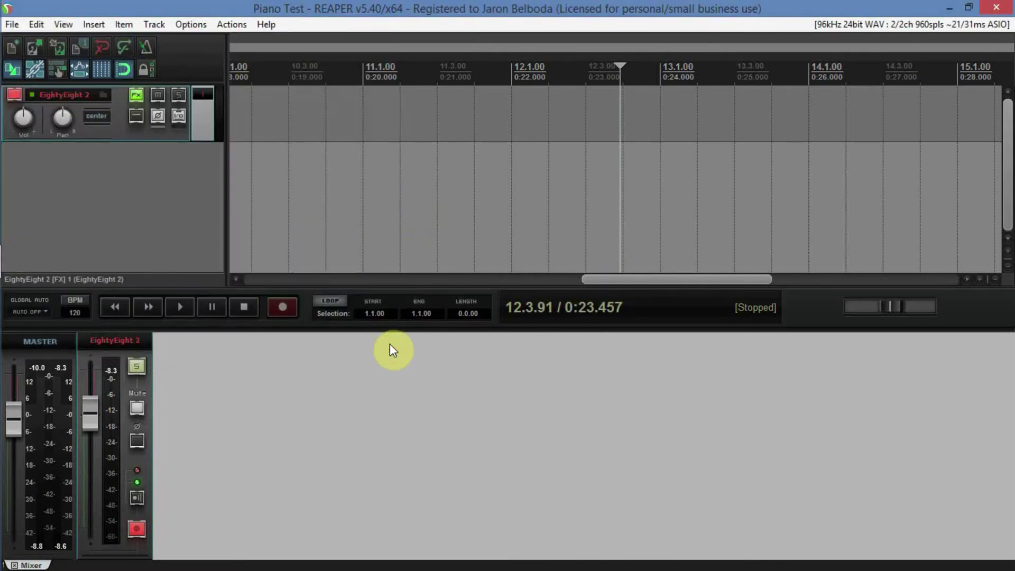
key(Home)
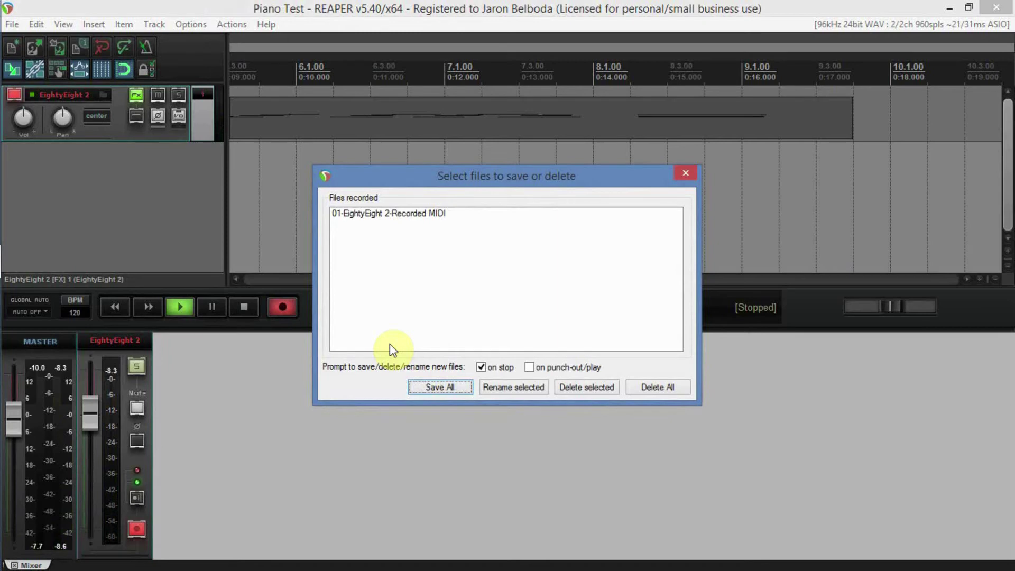
- Keep the recorded MIDI file with Save All and save the project
click(433, 391)
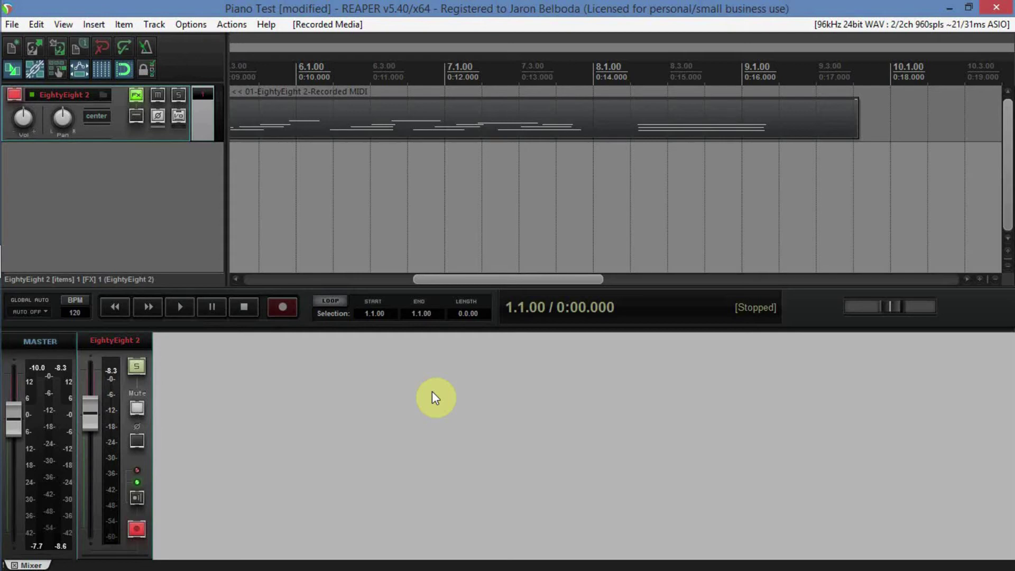
key(ctrl+s)
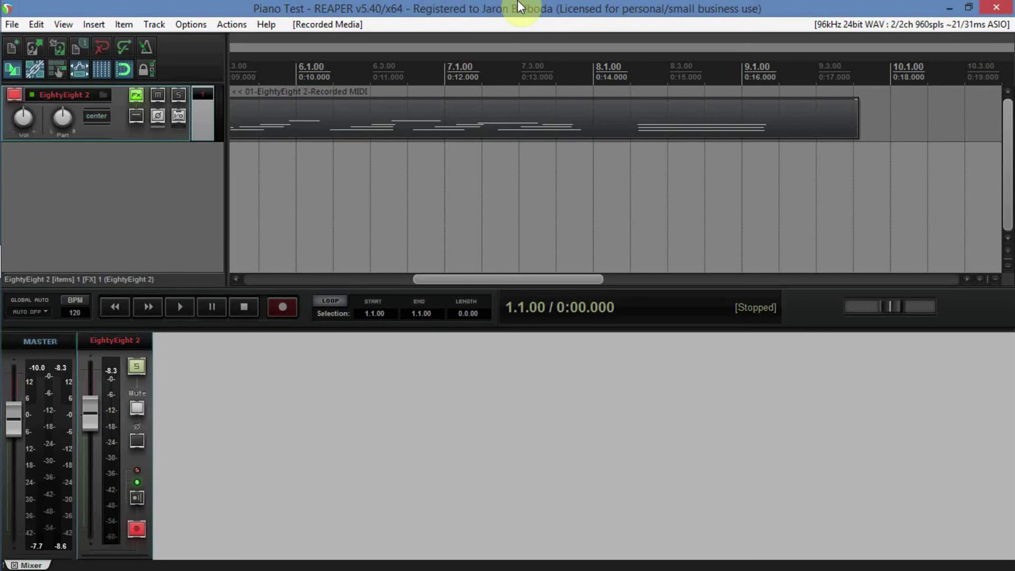
- Return to the project start, test pausing with Ctrl+Space, then stop the transport
click(538, 196)
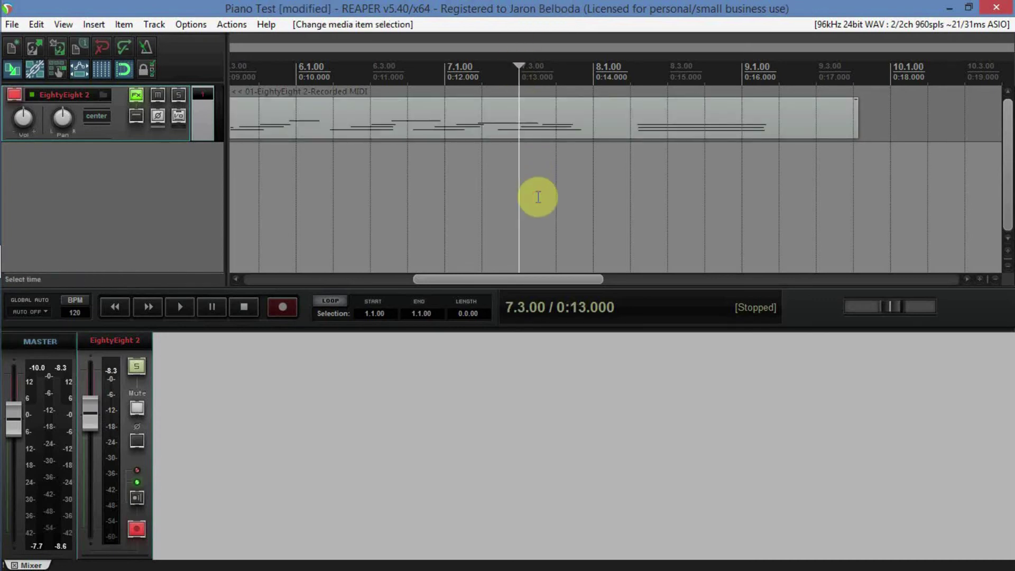
key(Home)
key(ctrl+space)
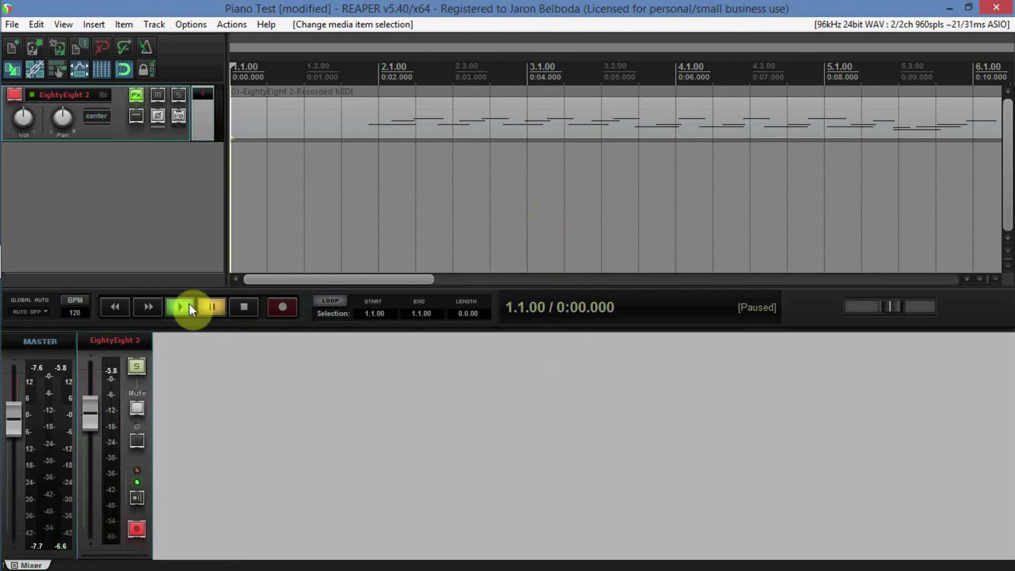
click(243, 308)
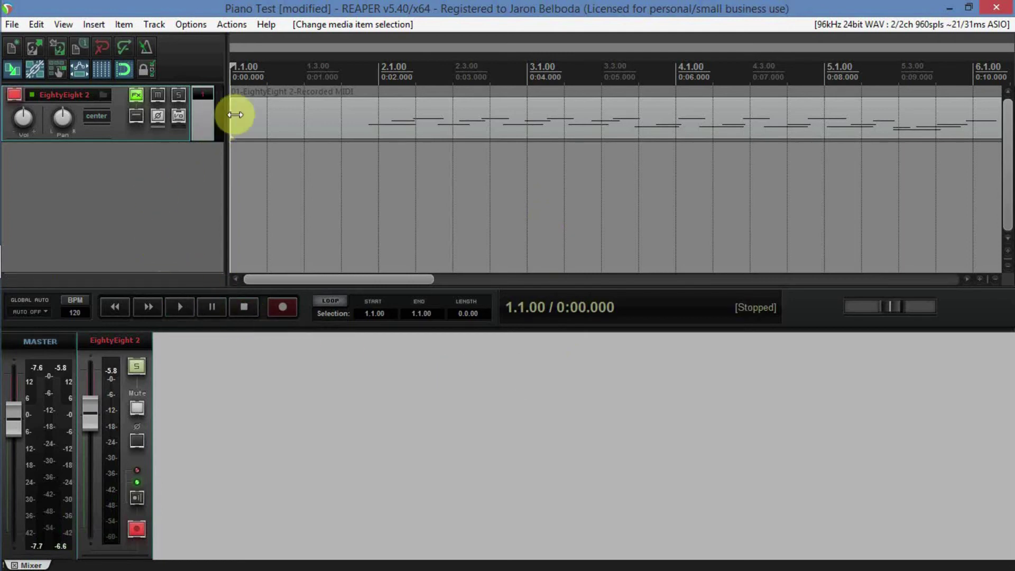
click(227, 25)
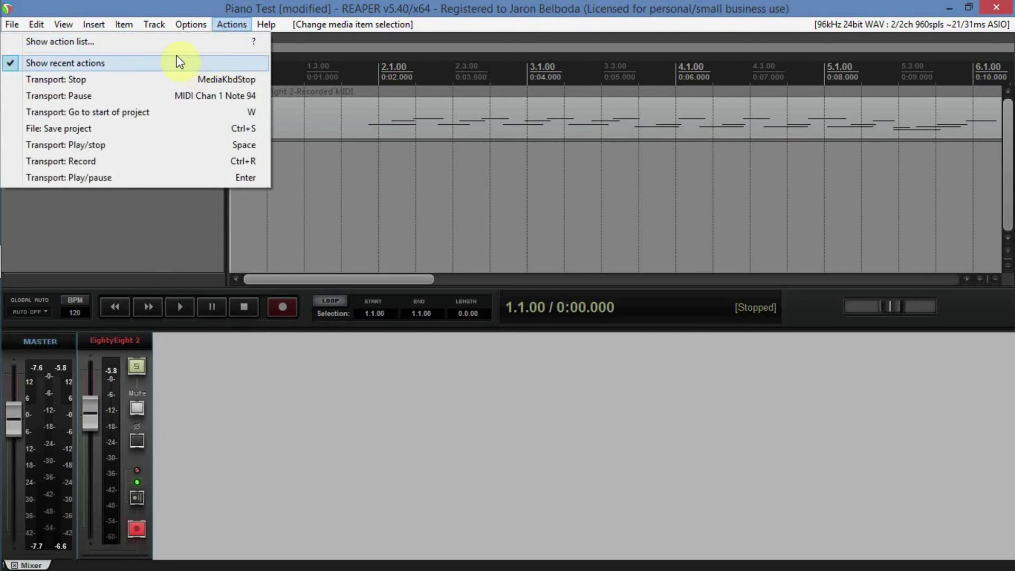
- Reassign MIDI Chan 1 Note 94 from Transport: Pause to Transport: Play in the filtered action list
click(176, 41)
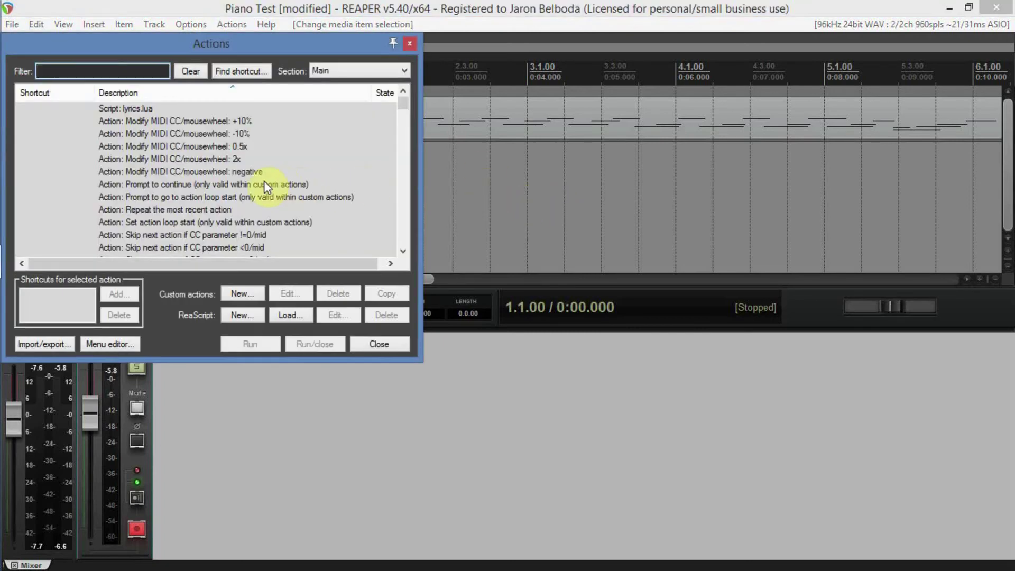
text(transport)
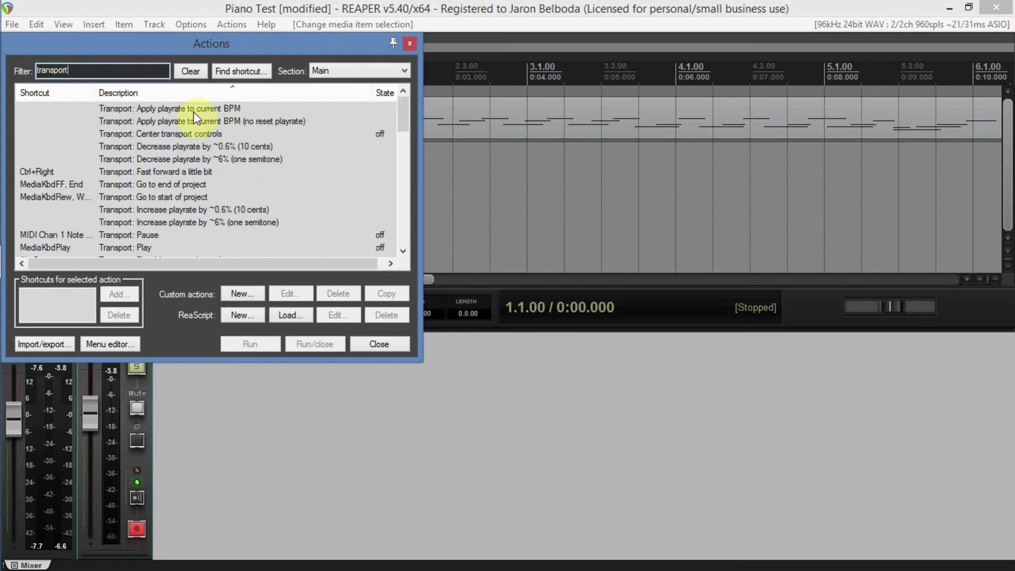
click(130, 248)
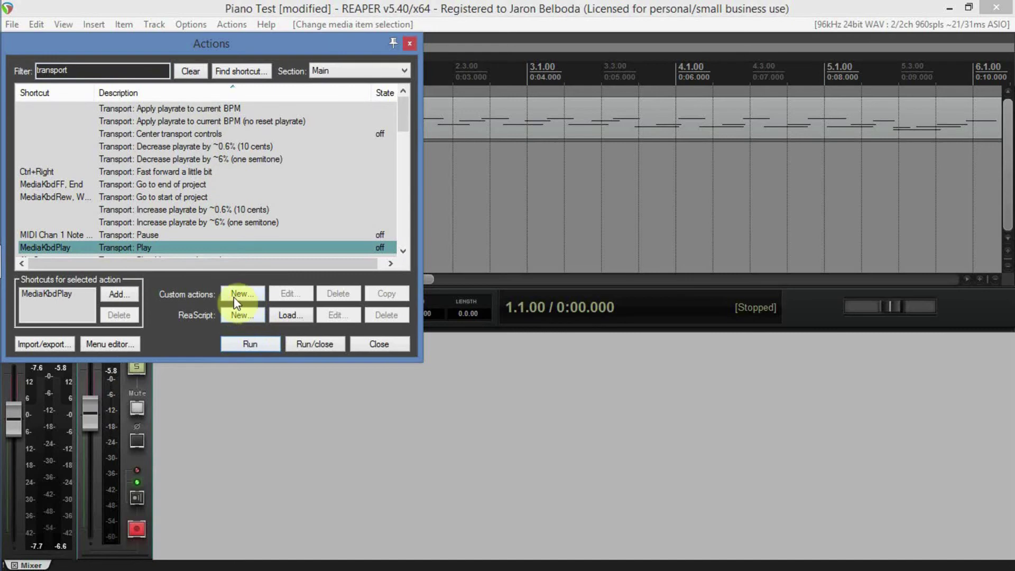
click(117, 294)
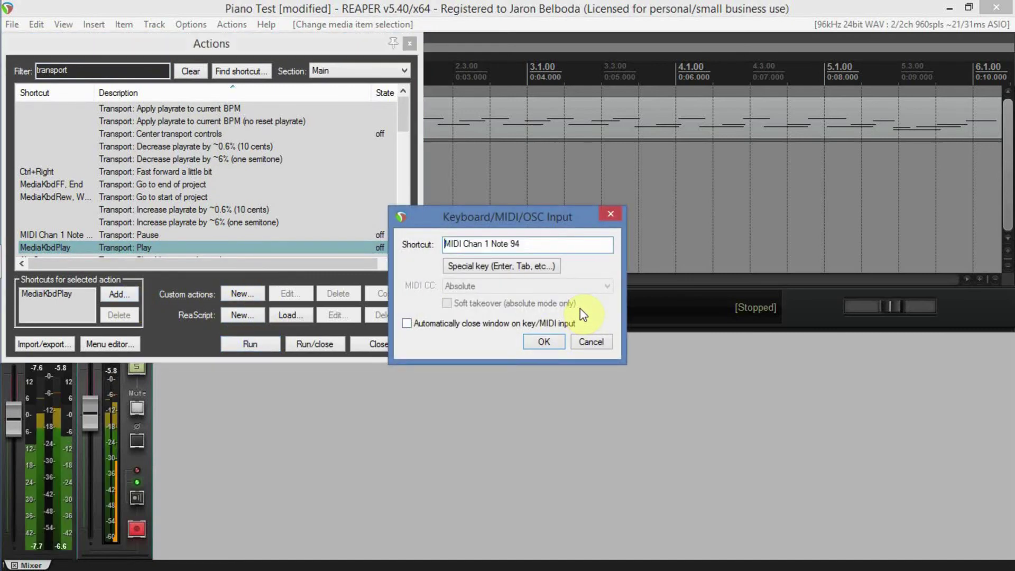
click(550, 342)
click(497, 354)
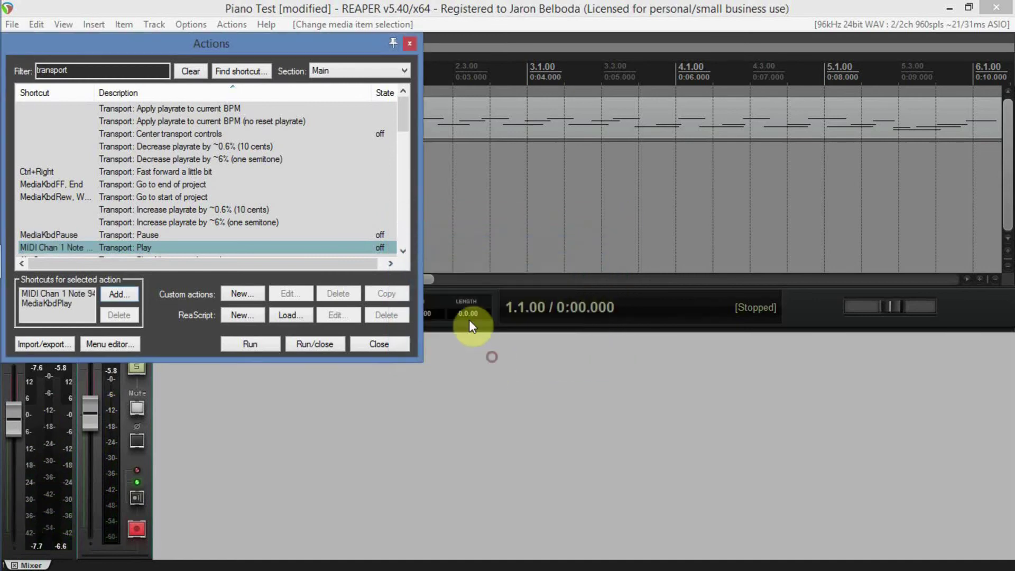
click(409, 45)
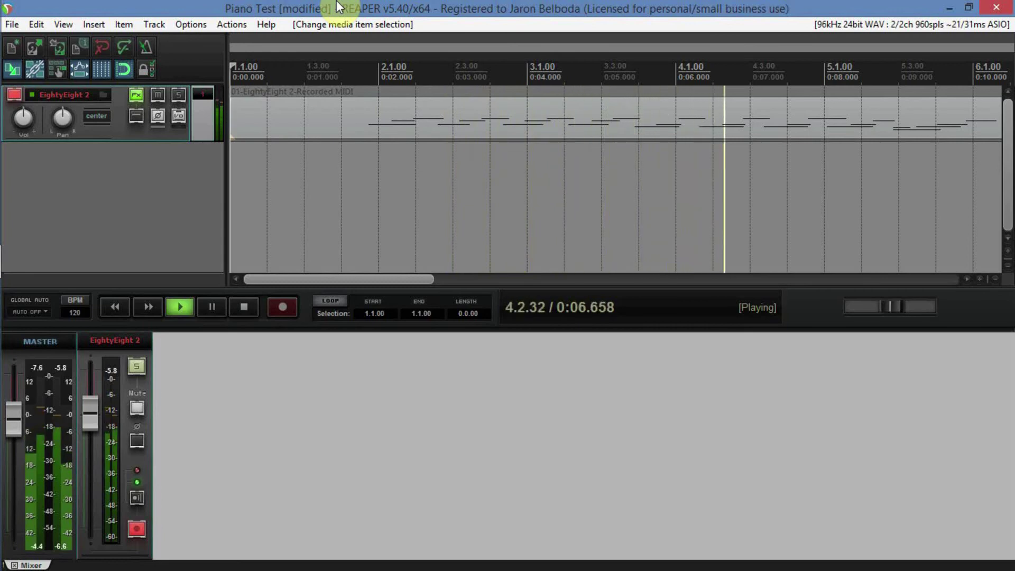
- Play and stop the recorded item, save the project, and zoom out to show it
key(space)
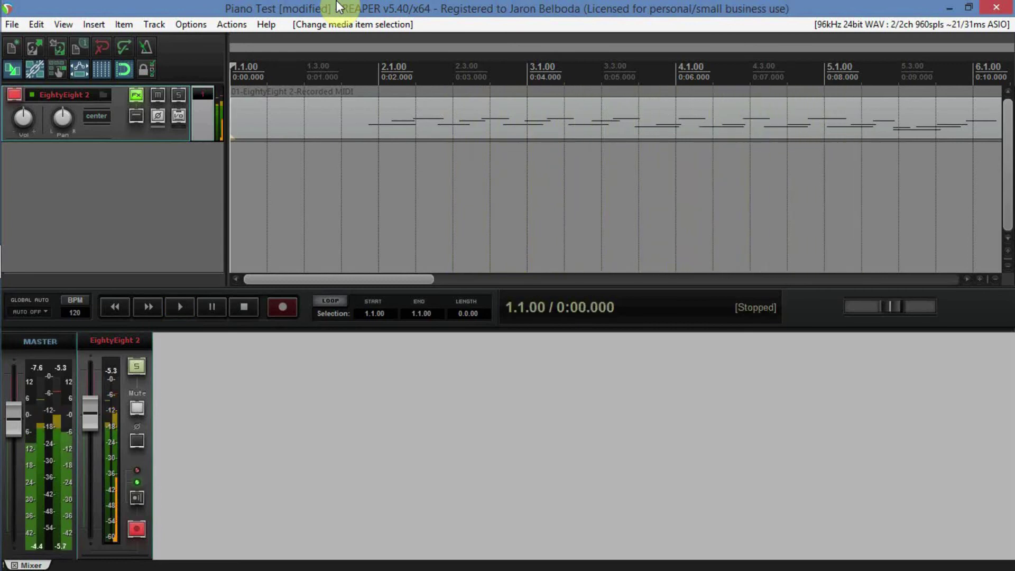
key(space)
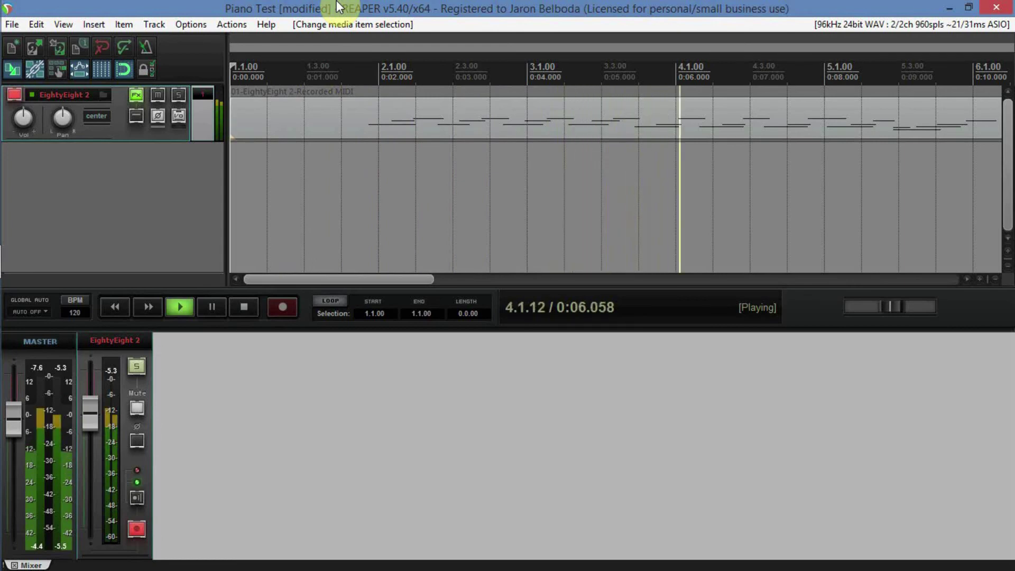
key(space)
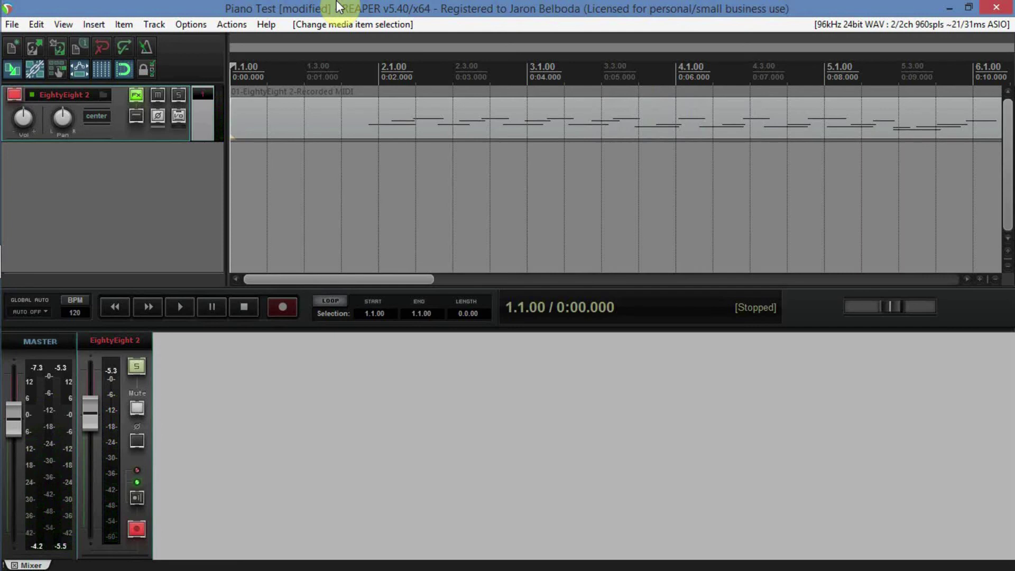
key(ctrl+s)
key(minus)
key(minus)
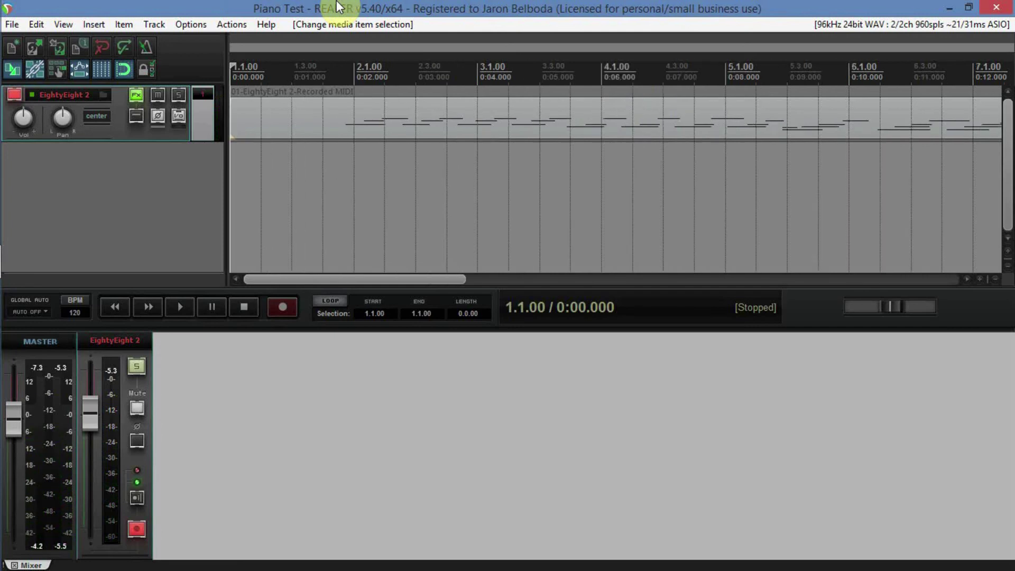